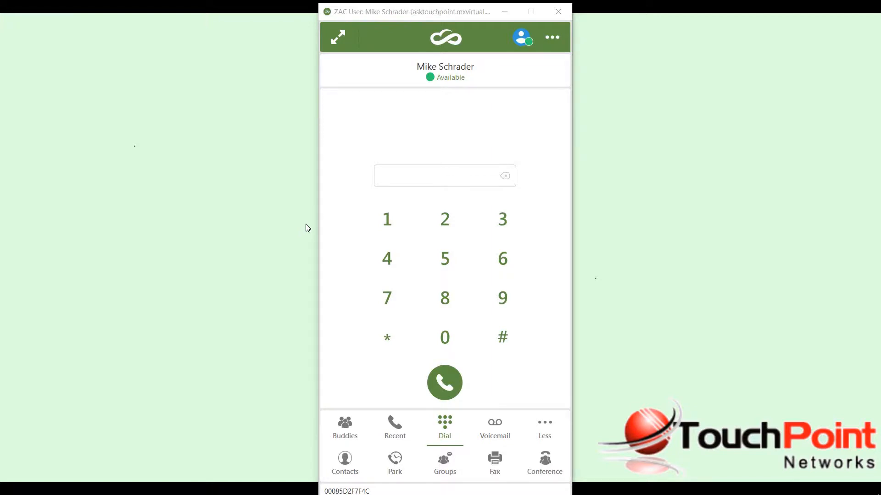
# Change your presence status to At Lunch.
pyautogui.click(442, 81)
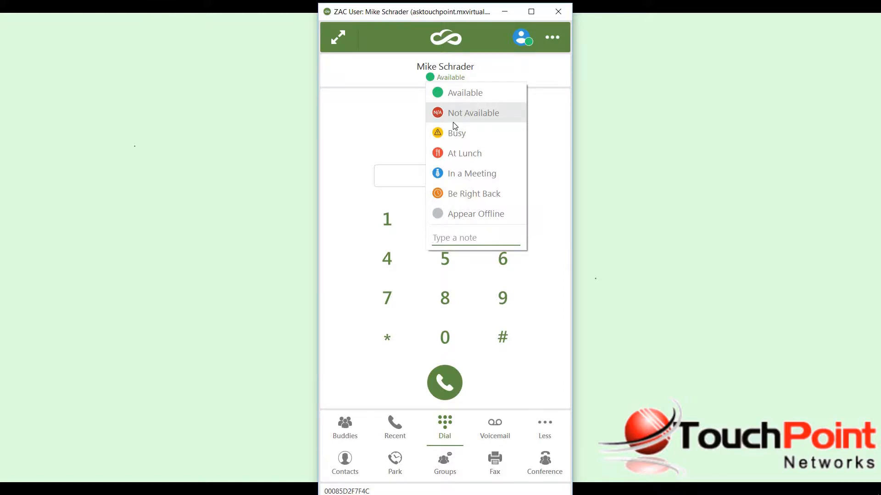
pyautogui.click(453, 238)
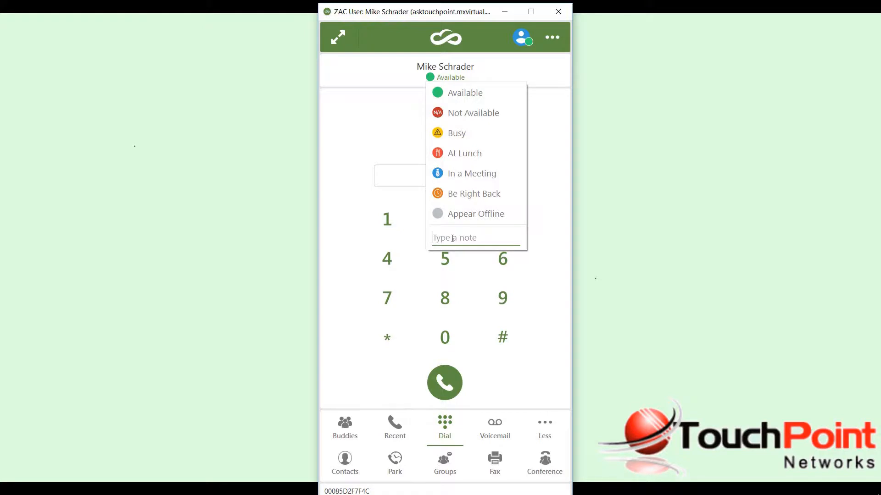
pyautogui.click(465, 154)
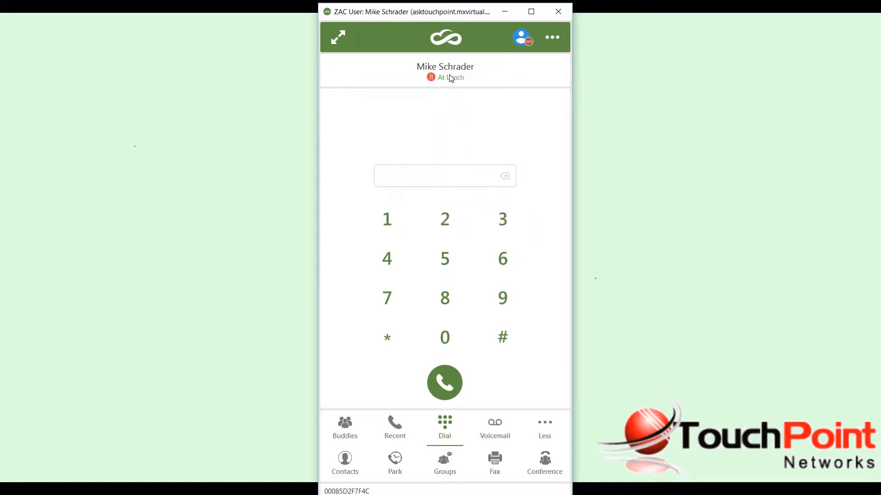
# Set the presence note to "out of office".
pyautogui.click(452, 77)
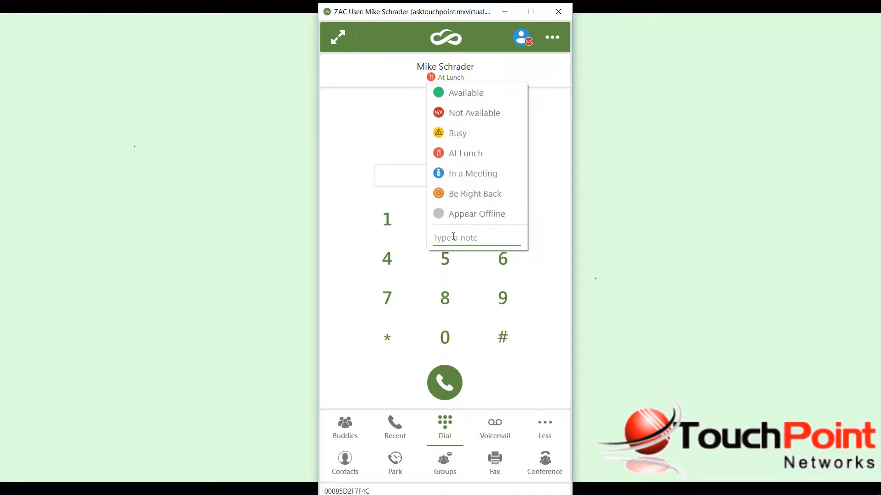
pyautogui.write('out of office')
pyautogui.press('Return')
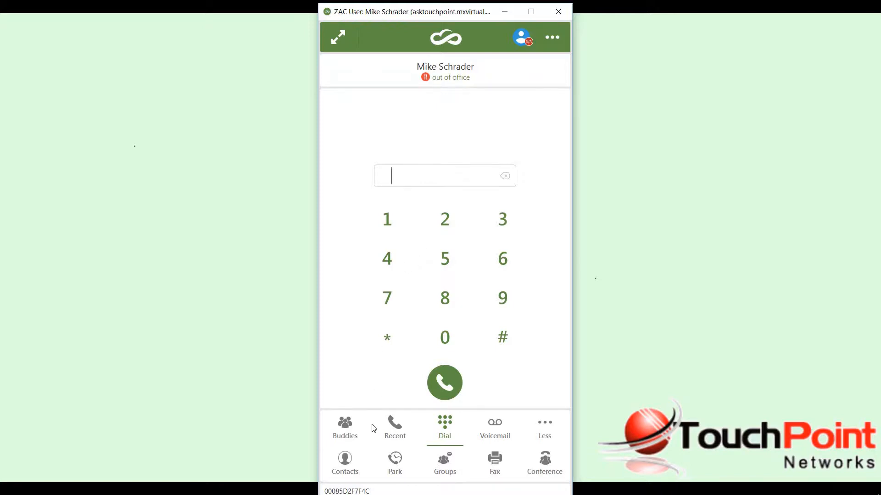
# Look through the buddies list and the MX Directory contacts to check colleagues' presence.
pyautogui.click(344, 431)
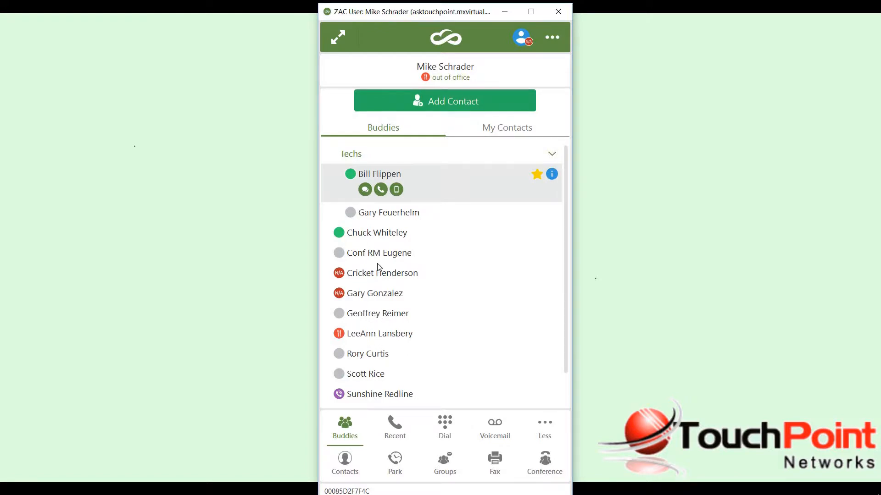
pyautogui.click(345, 461)
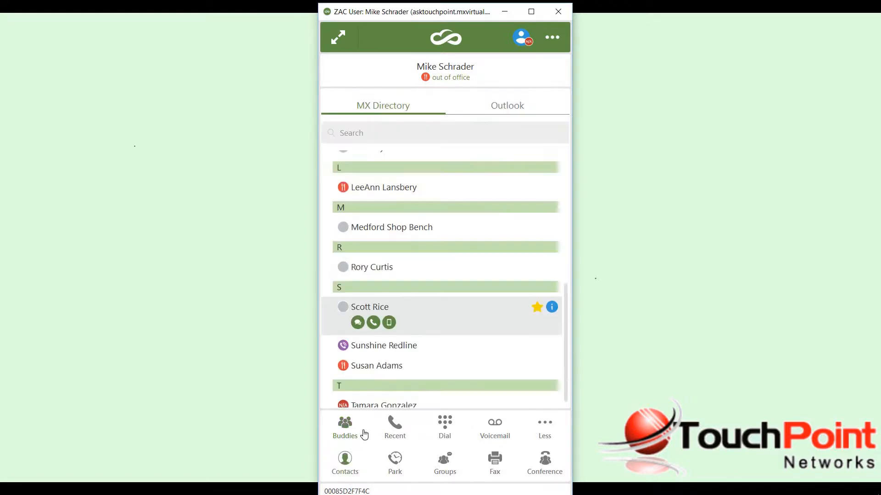
pyautogui.scroll(-1, 442, 253)
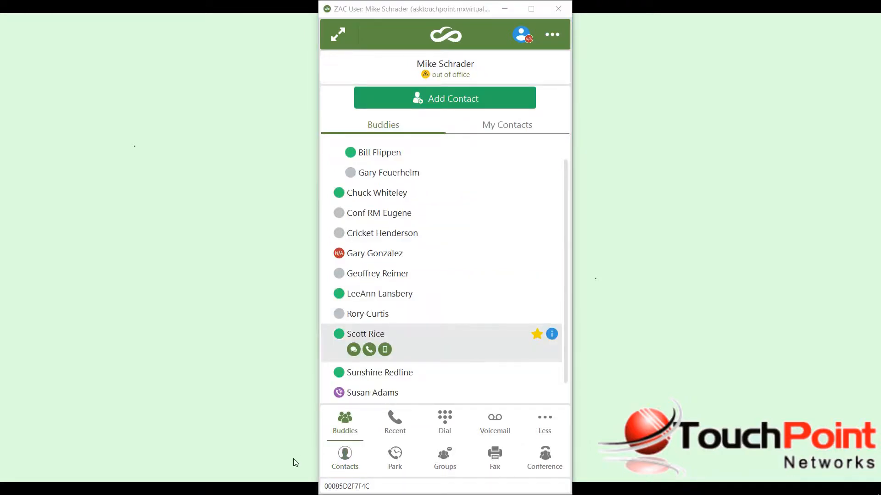
# Switch to Outlook, examine the presence indicators of email senders and recipients in the Tamara folder, and minimize it.
pyautogui.click(238, 486)
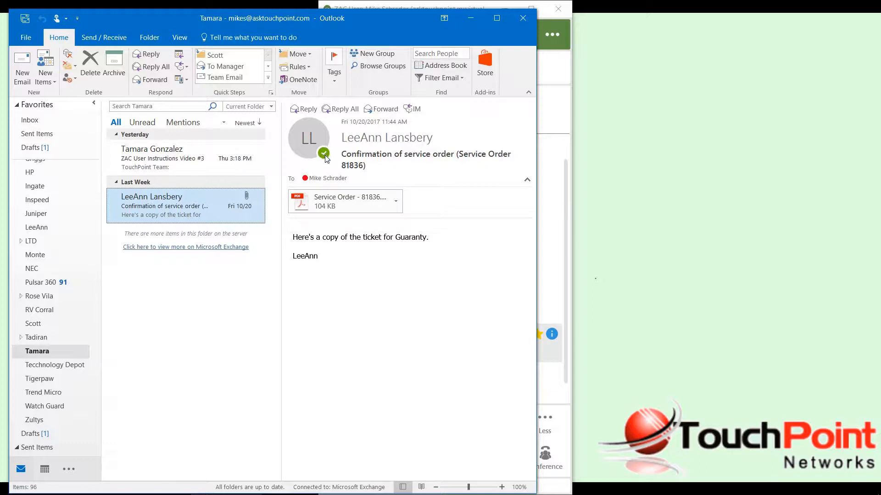
pyautogui.moveTo(325, 158)
pyautogui.moveTo(306, 181)
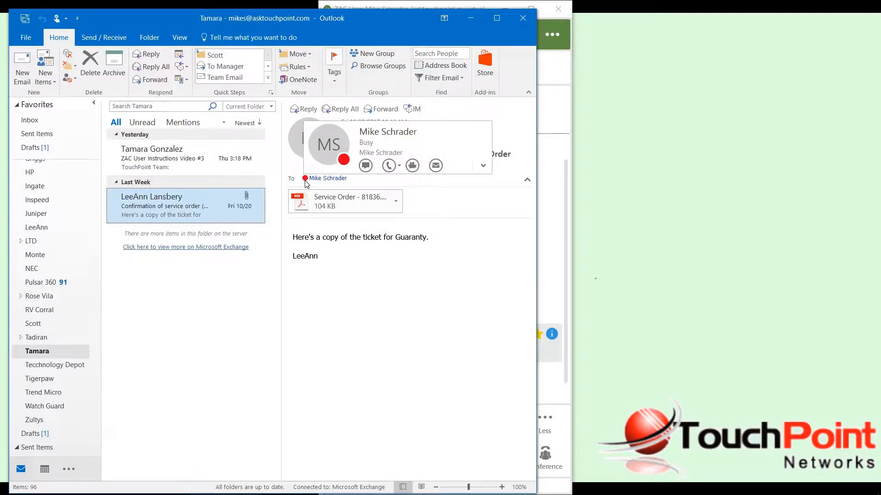
pyautogui.click(218, 164)
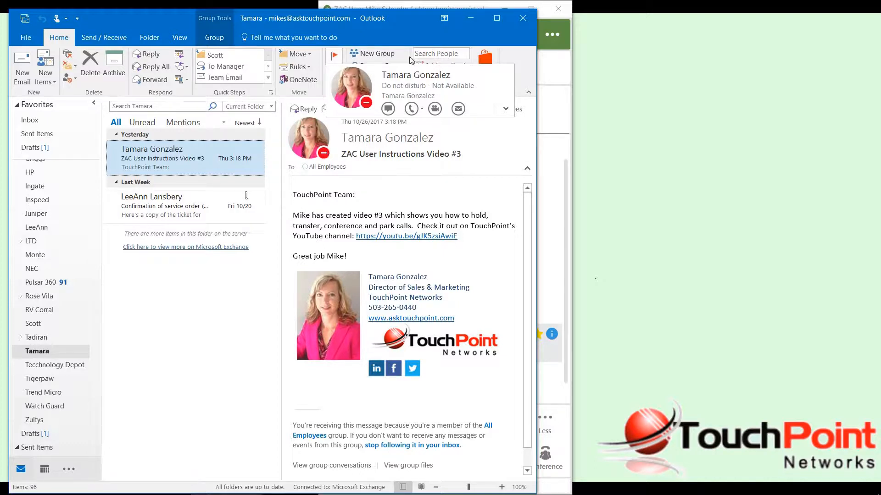
pyautogui.click(470, 18)
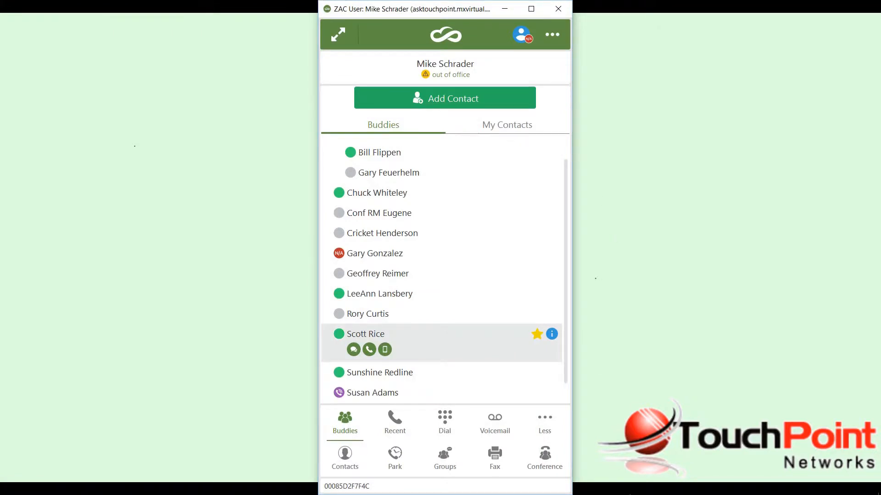
# Bring up ZAC's presence options from the system tray and open the status note for editing.
pyautogui.click(701, 485)
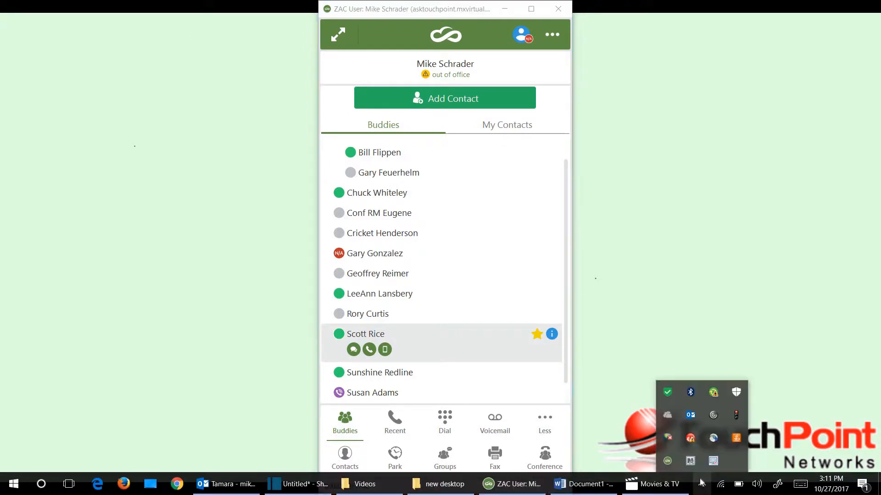
pyautogui.rightClick(669, 462)
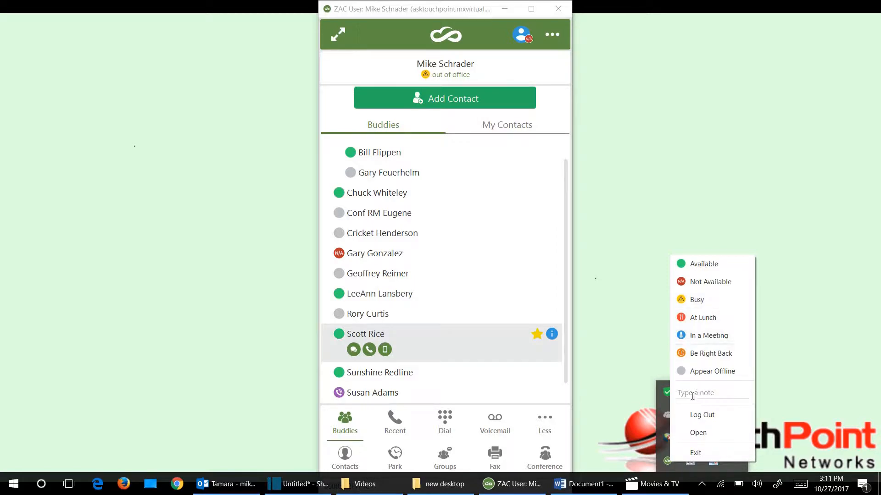
pyautogui.click(692, 394)
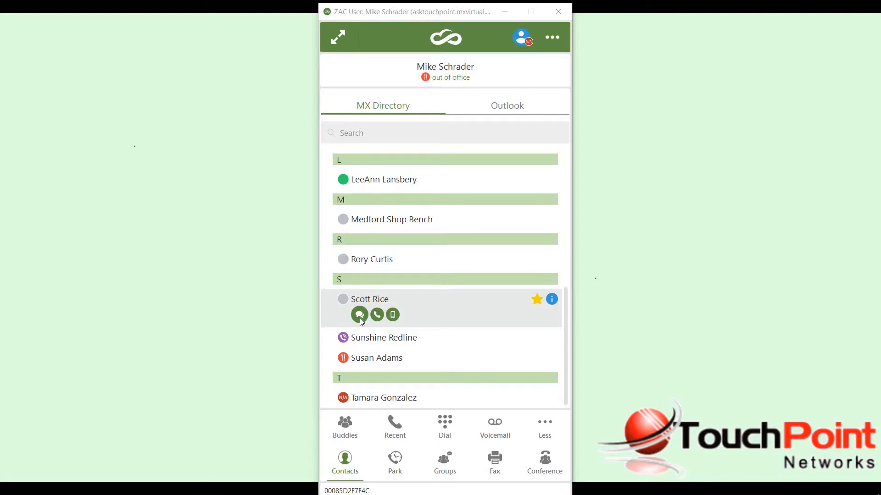
# Send the buddy with the existing "good morning" chat a message asking where they are.
pyautogui.click(348, 425)
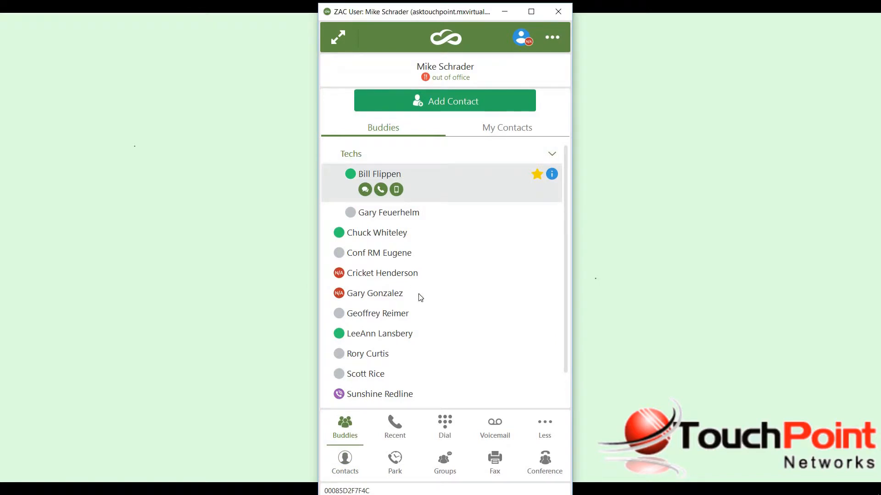
pyautogui.scroll(-1, 420, 297)
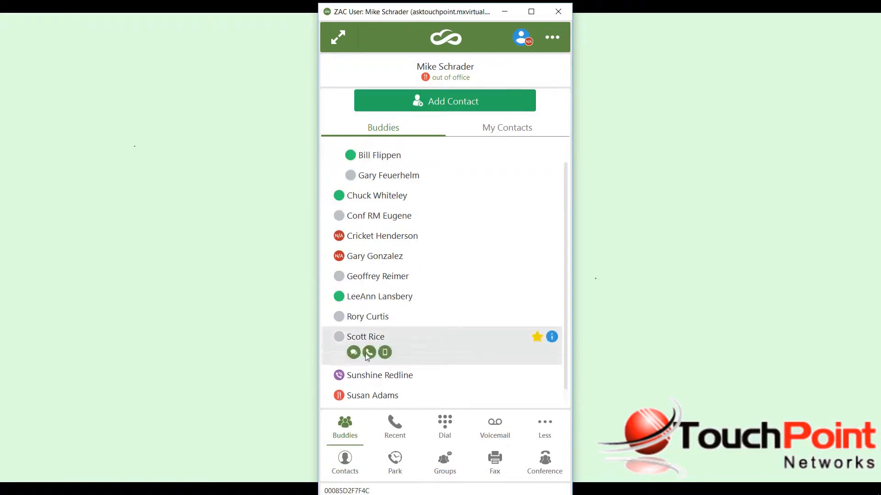
pyautogui.click(356, 354)
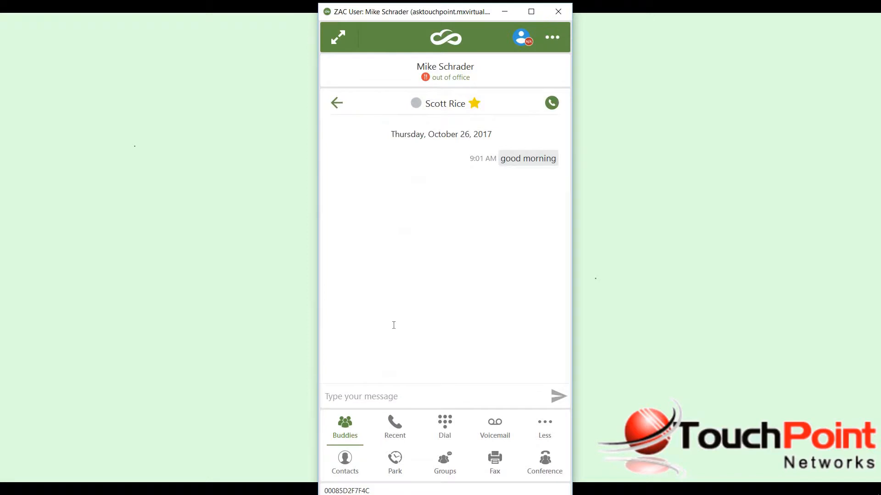
pyautogui.click(391, 385)
pyautogui.write('scott where are you')
pyautogui.click(556, 400)
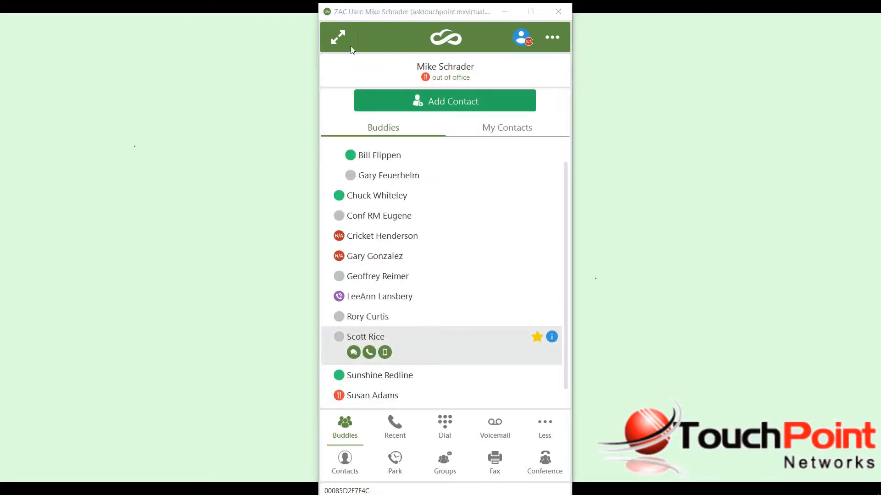
# Expand ZAC to its full layout to review the chat, and return to the compact layout.
pyautogui.click(339, 38)
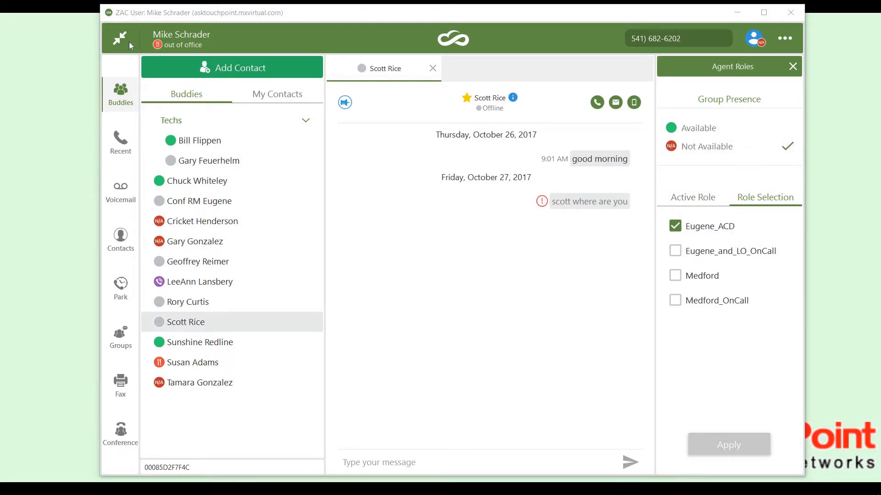
pyautogui.click(129, 42)
pyautogui.click(121, 38)
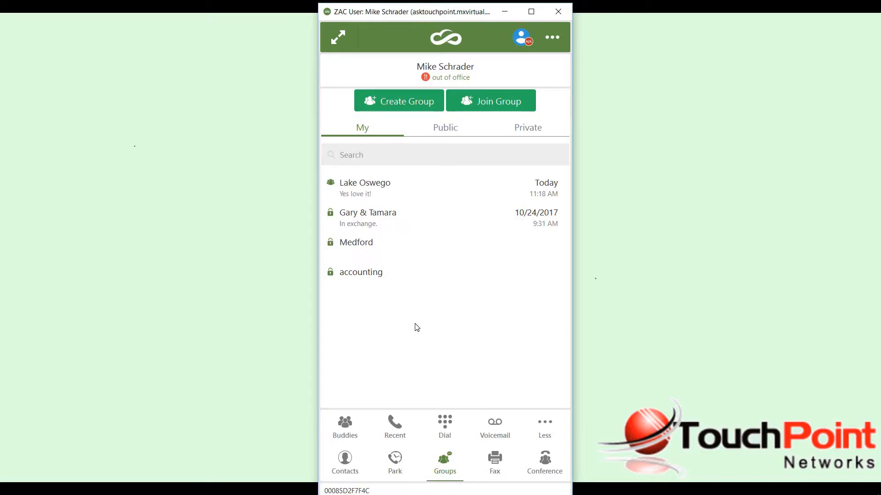
# Compare the chat groups listed under My, Public and Private.
pyautogui.click(444, 133)
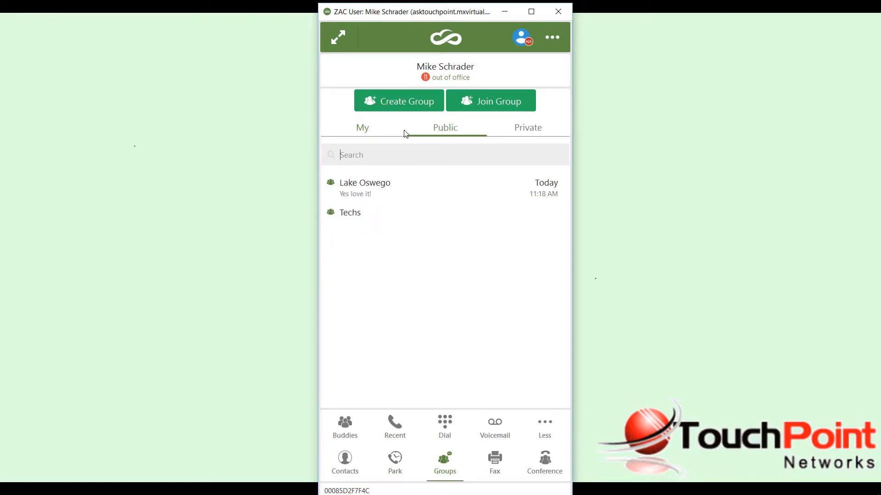
pyautogui.click(363, 129)
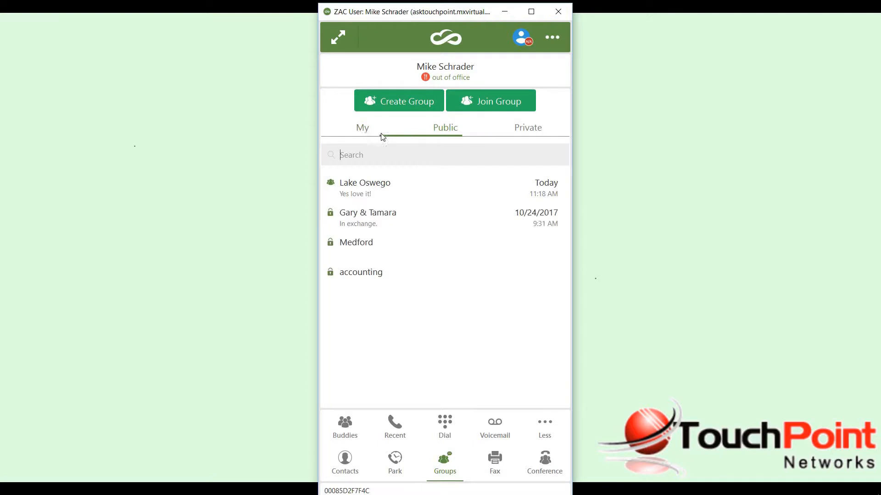
pyautogui.click(531, 132)
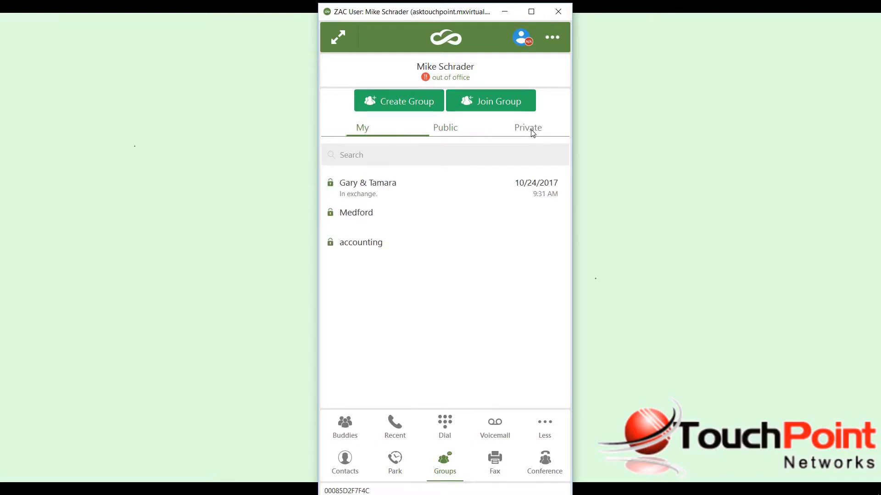
pyautogui.click(440, 128)
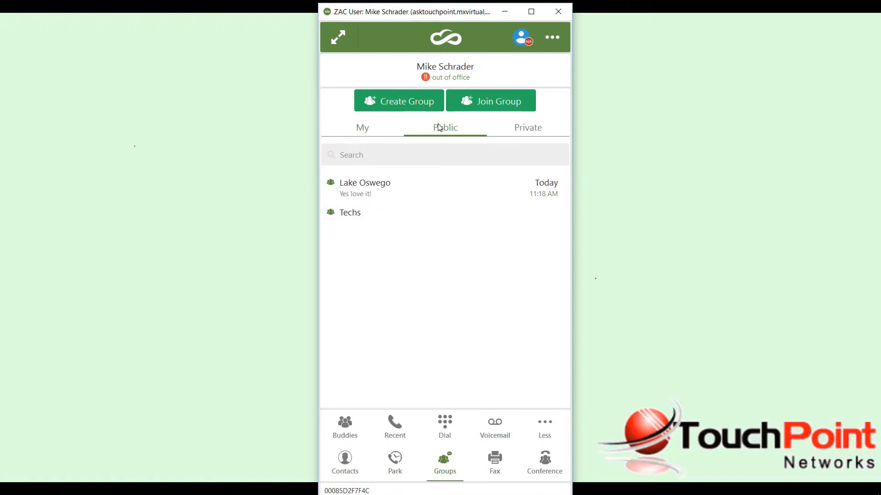
pyautogui.click(532, 129)
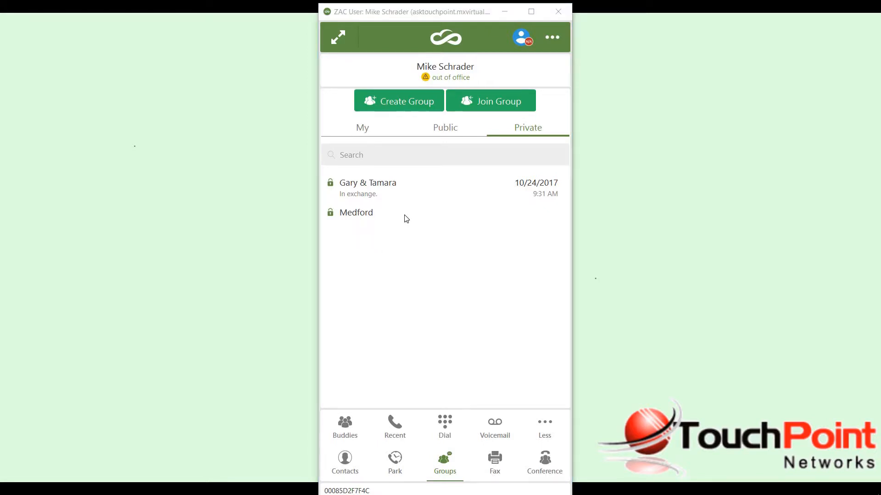
# Begin a new private group named Accounting and add a first colleague from the directory as a member.
pyautogui.click(417, 104)
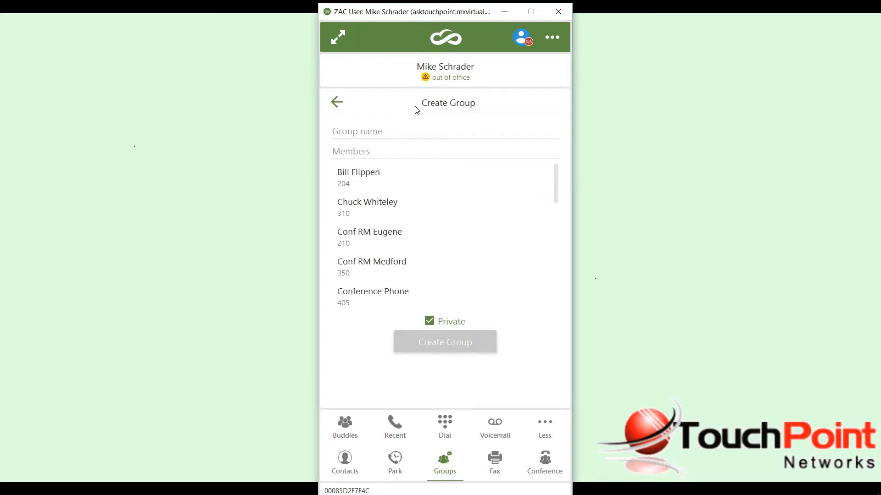
pyautogui.click(377, 130)
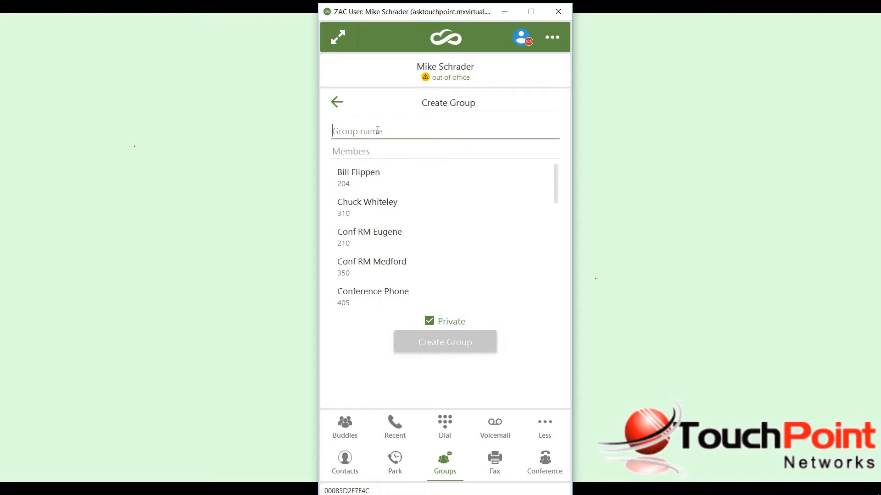
pyautogui.write('Accounting')
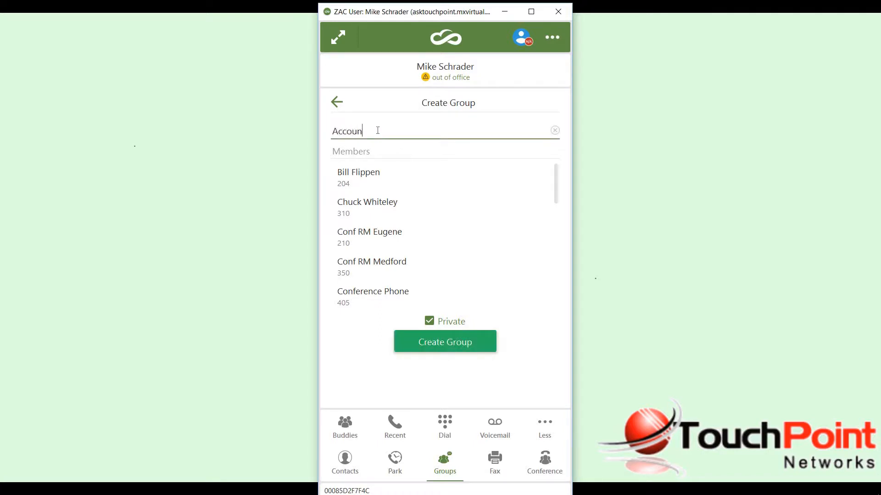
pyautogui.click(377, 153)
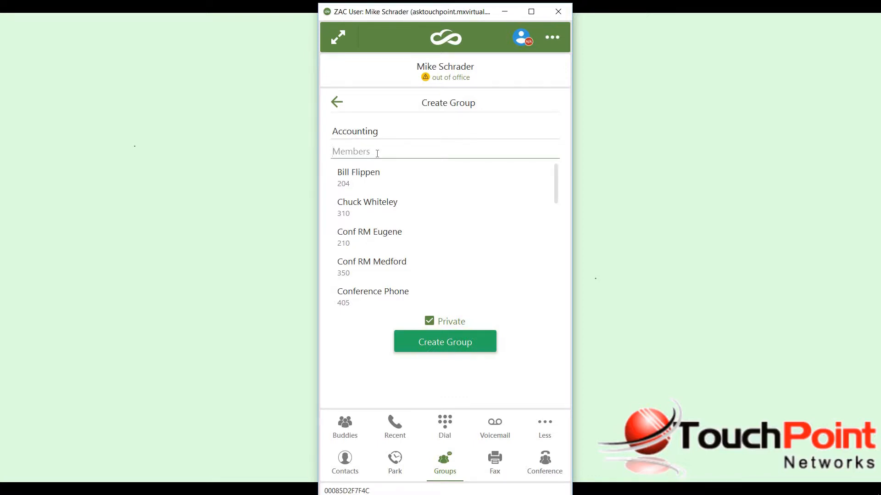
pyautogui.write('lee')
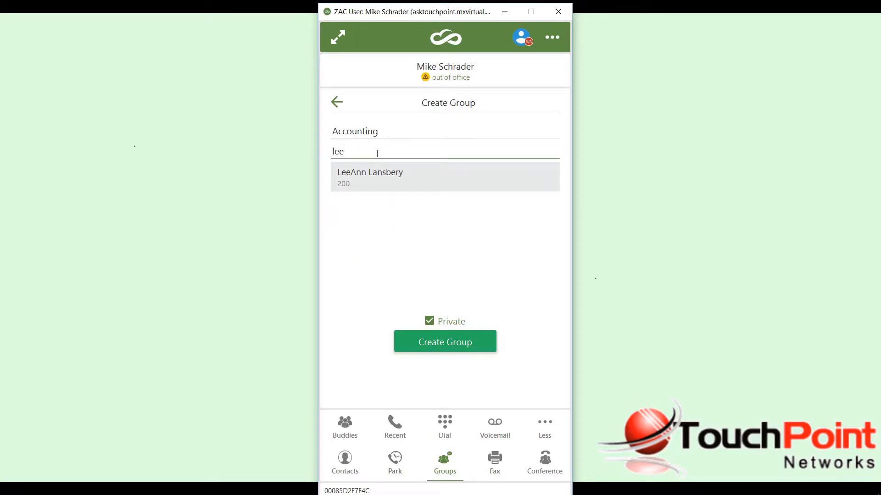
pyautogui.click(381, 177)
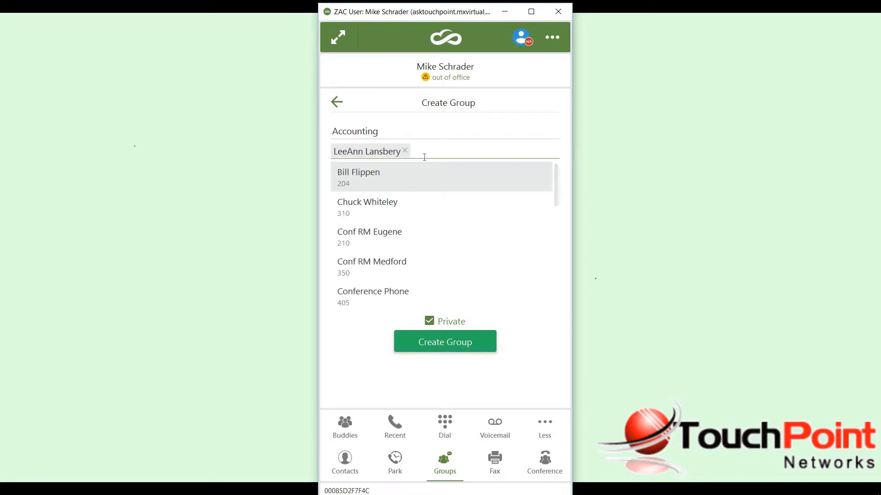
# Add a second colleague to the Accounting group's members and remove that colleague again.
pyautogui.write('sun')
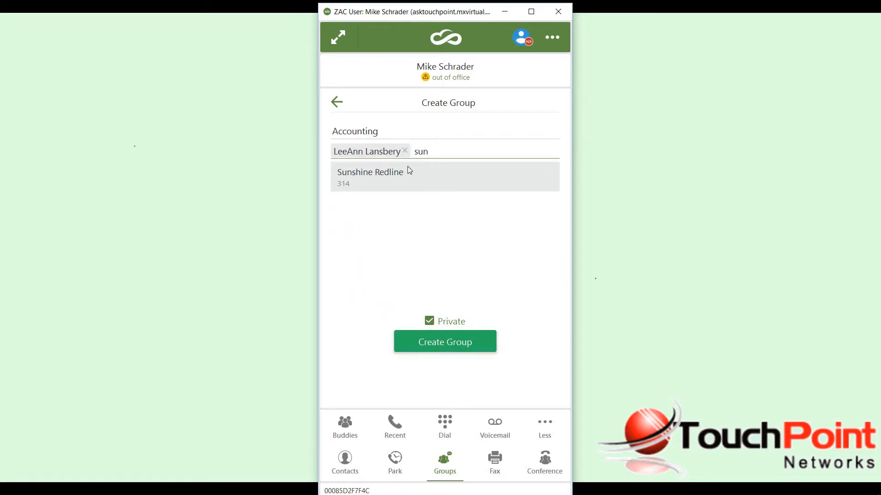
pyautogui.click(398, 174)
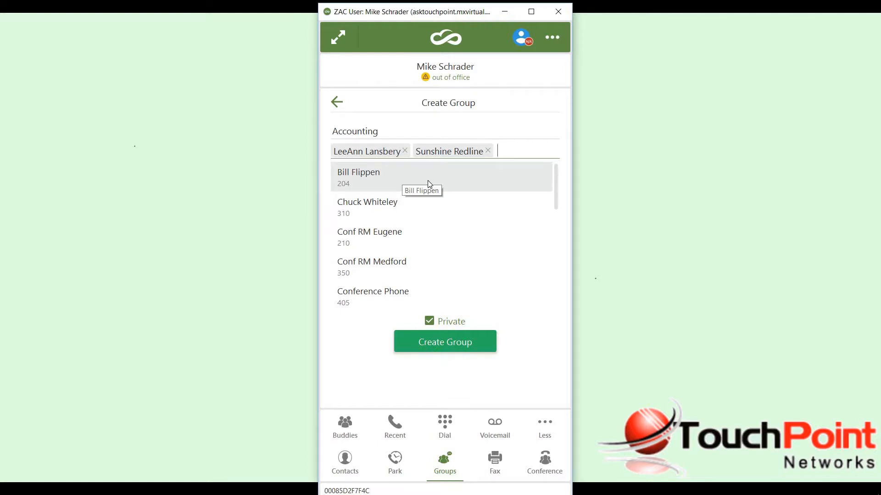
pyautogui.click(488, 150)
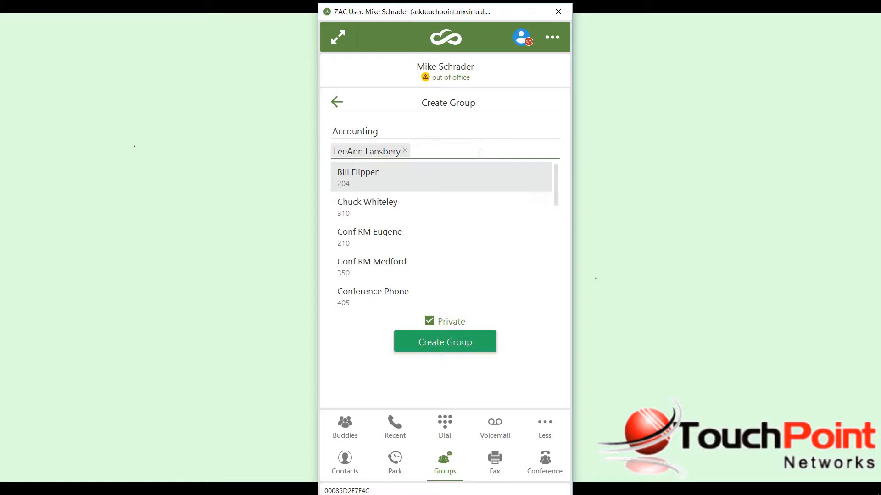
# Search the directory by name, add the matching colleague as a second member of Accounting and create the private group.
pyautogui.click(414, 178)
pyautogui.click(465, 150)
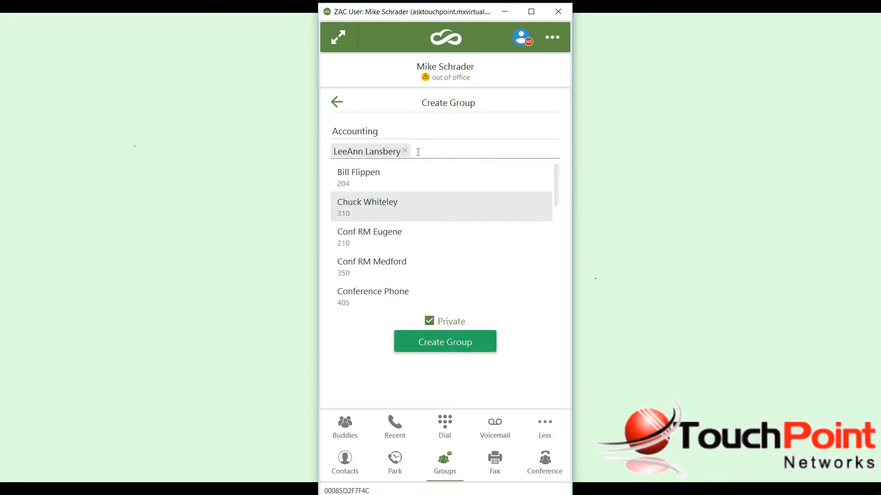
pyautogui.write('sun')
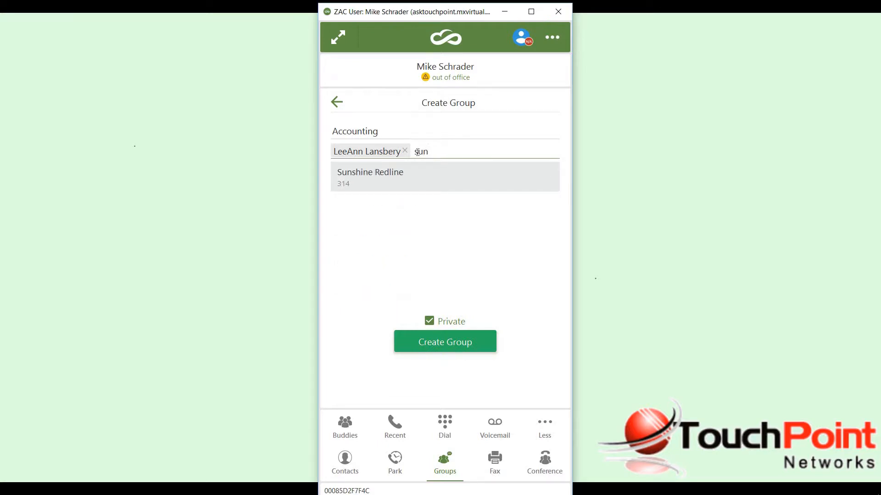
pyautogui.click(380, 172)
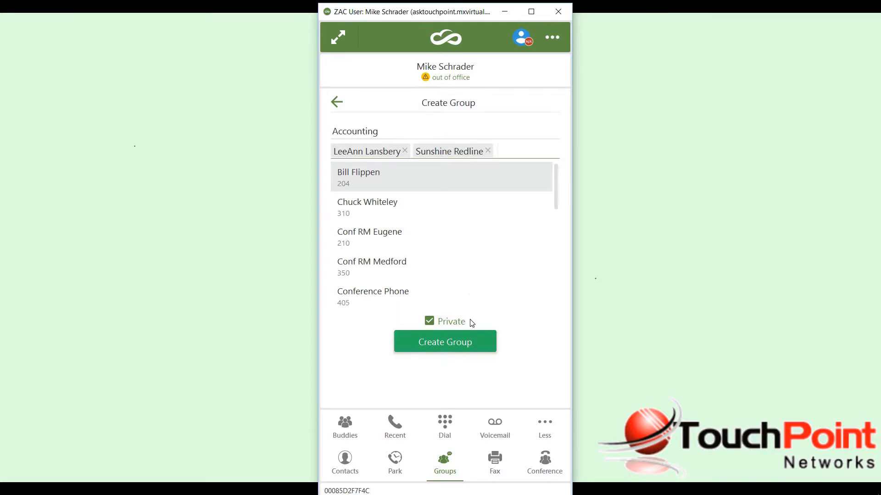
pyautogui.click(435, 332)
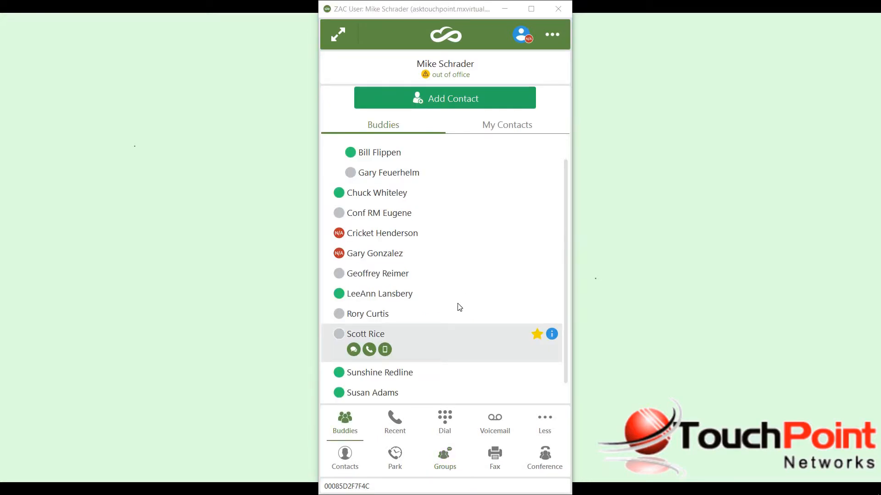
# Open the Lake Oswego group chat and send the message "great".
pyautogui.click(442, 468)
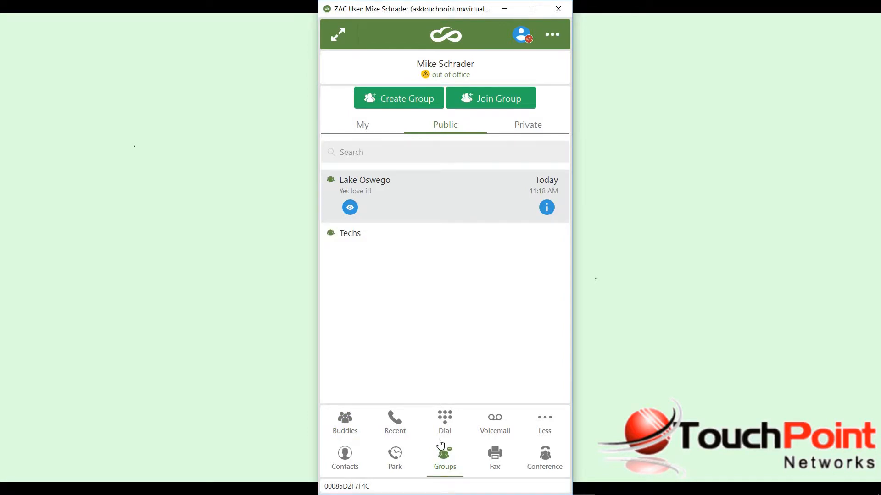
pyautogui.click(352, 210)
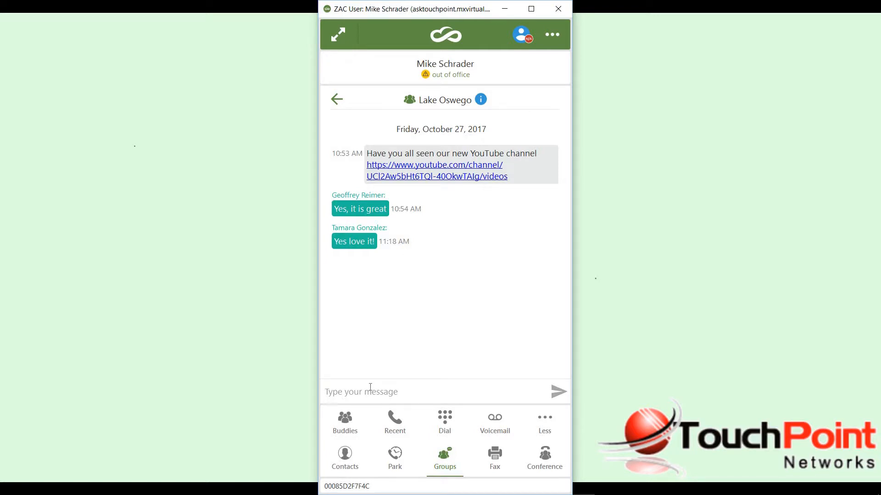
pyautogui.write('great')
pyautogui.click(558, 389)
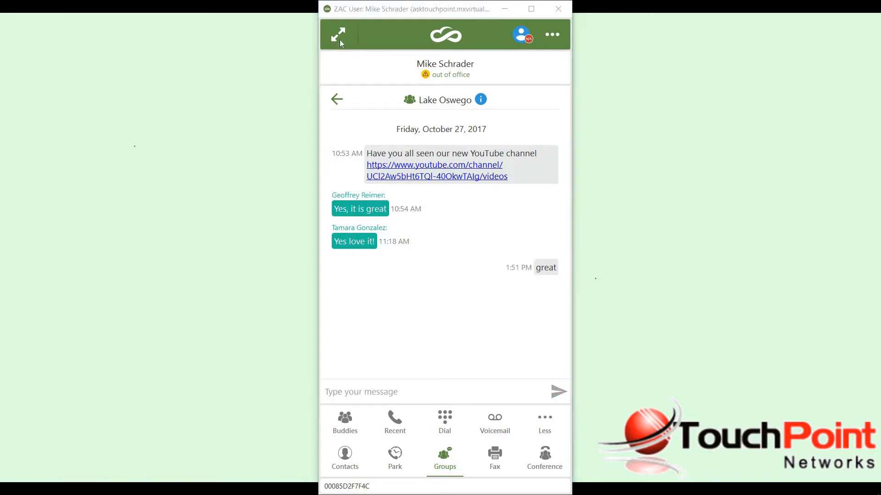
# Expand ZAC to the full layout and compare the Lake Oswego and Techs group chats.
pyautogui.click(340, 39)
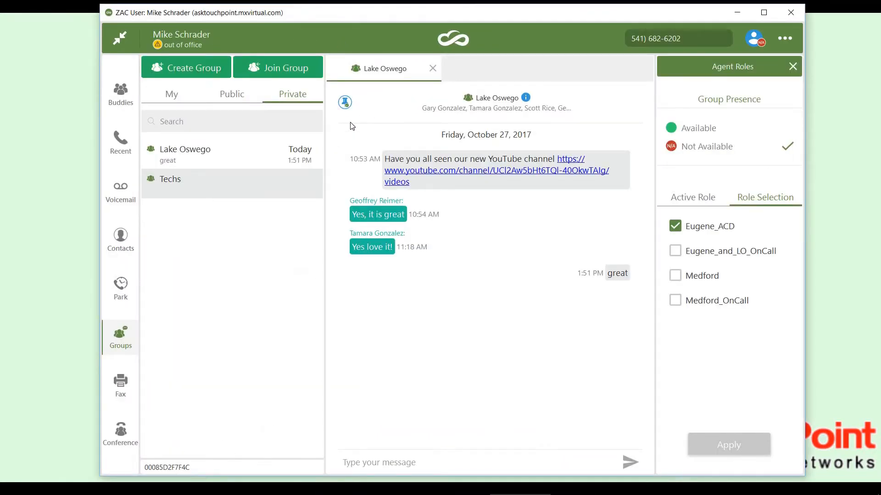
pyautogui.click(239, 190)
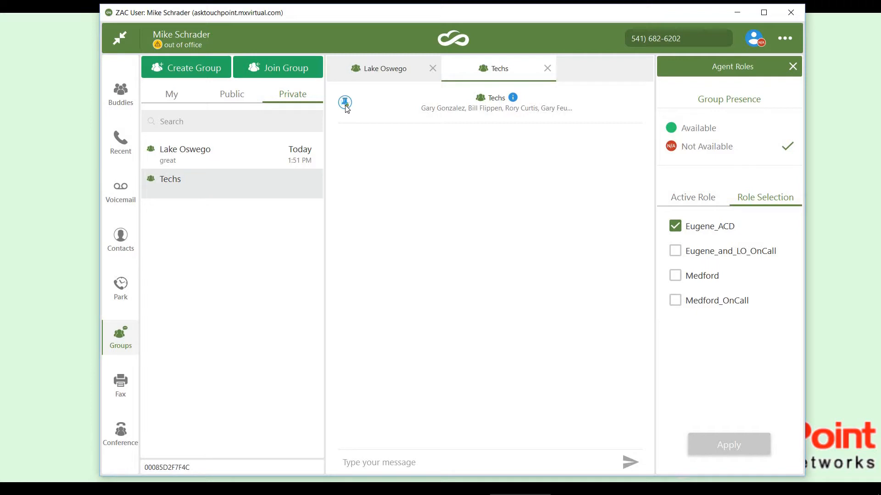
pyautogui.click(384, 81)
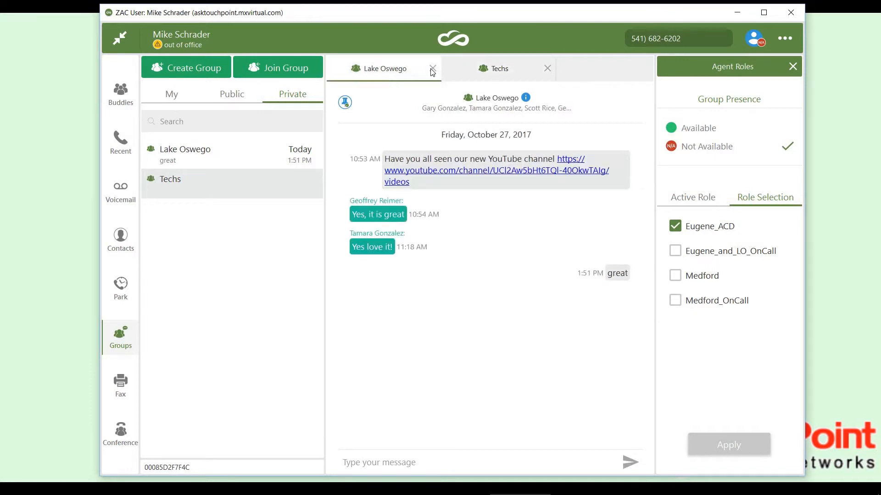
pyautogui.click(495, 68)
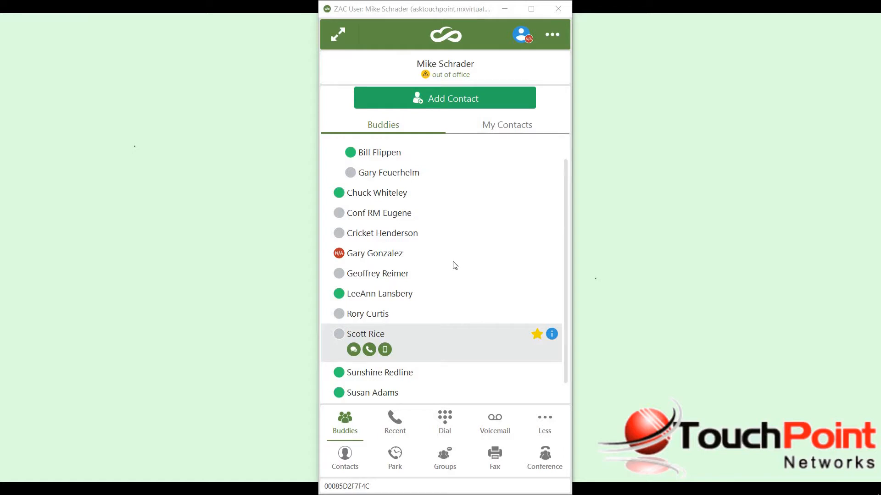
# Show the fax section in ZAC's full layout and keep My faxes as the selected mailbox.
pyautogui.click(495, 457)
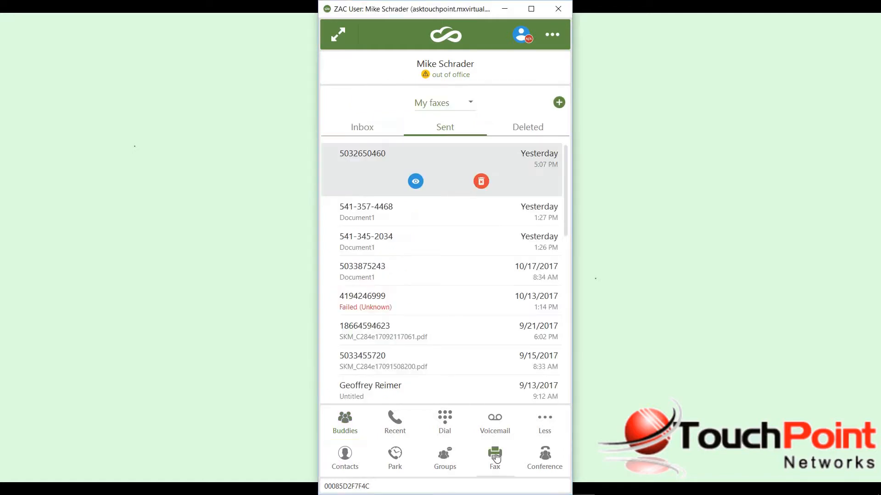
pyautogui.click(337, 36)
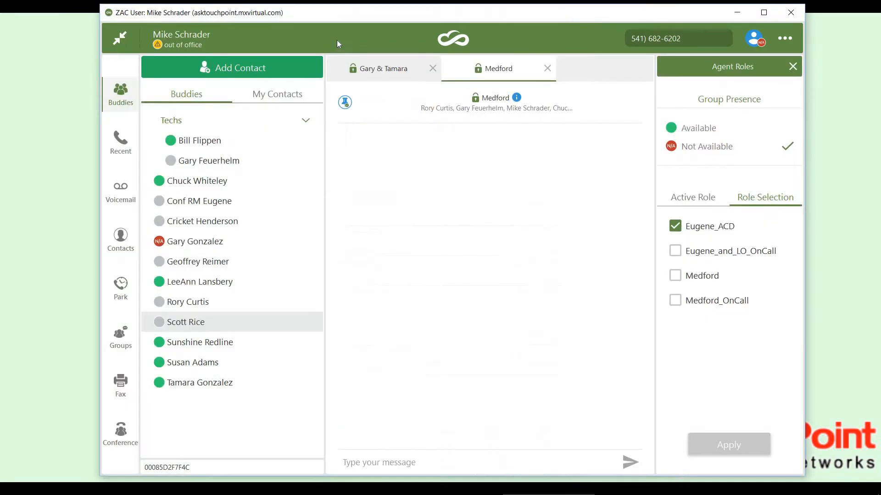
pyautogui.click(121, 389)
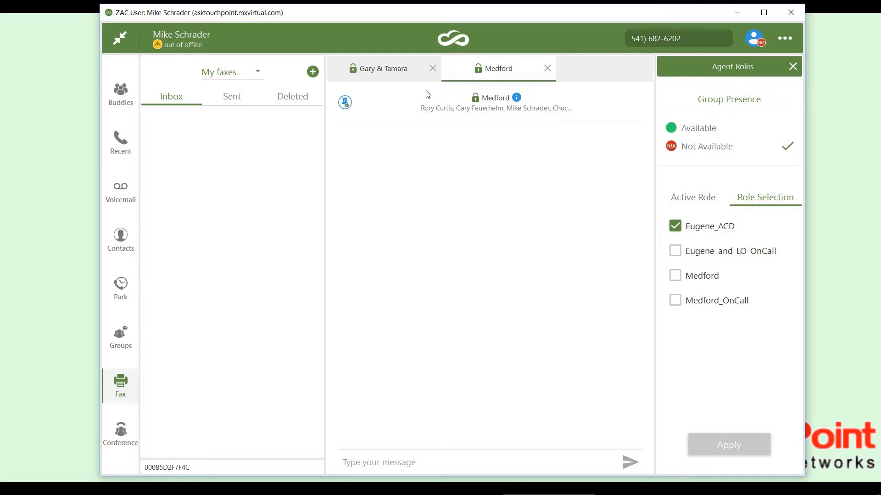
pyautogui.click(264, 75)
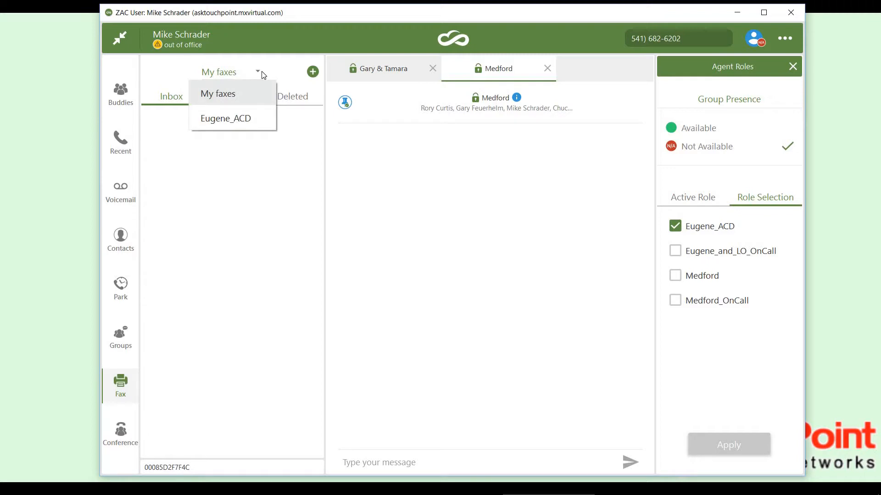
pyautogui.click(246, 91)
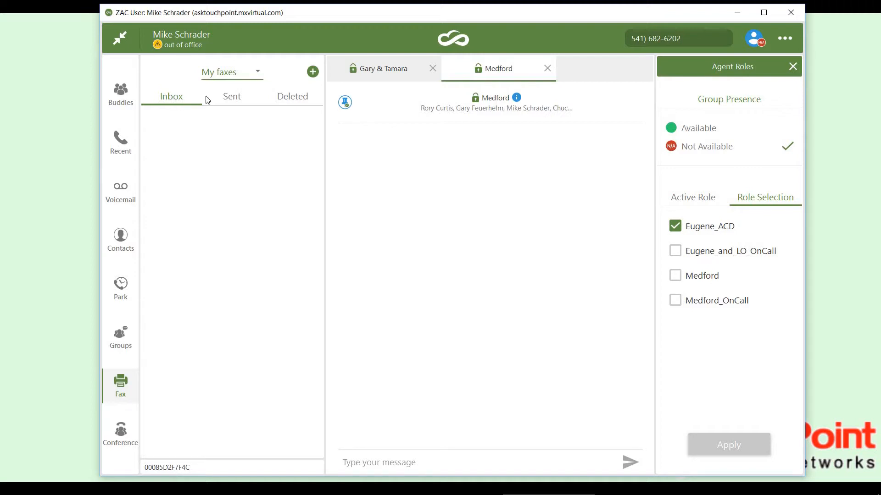
# Check the Sent and Deleted lists of My faxes and return to the sent faxes.
pyautogui.click(231, 98)
pyautogui.click(297, 98)
pyautogui.click(237, 98)
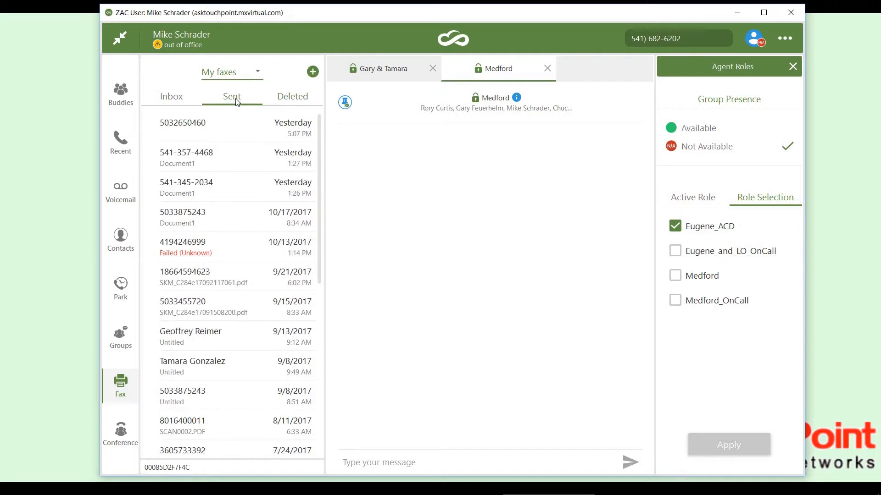
# Preview yesterday's 5:07 PM sent fax, open it in the external image viewer and close the viewer.
pyautogui.click(208, 132)
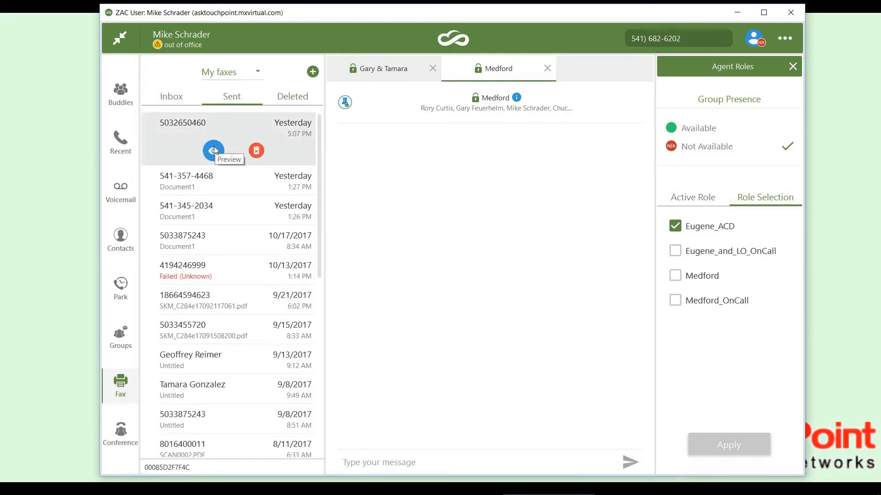
pyautogui.click(214, 150)
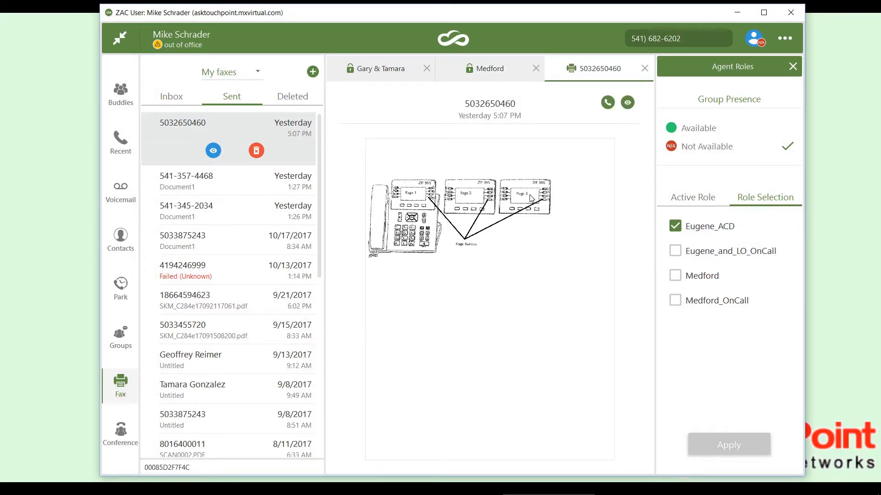
pyautogui.click(628, 103)
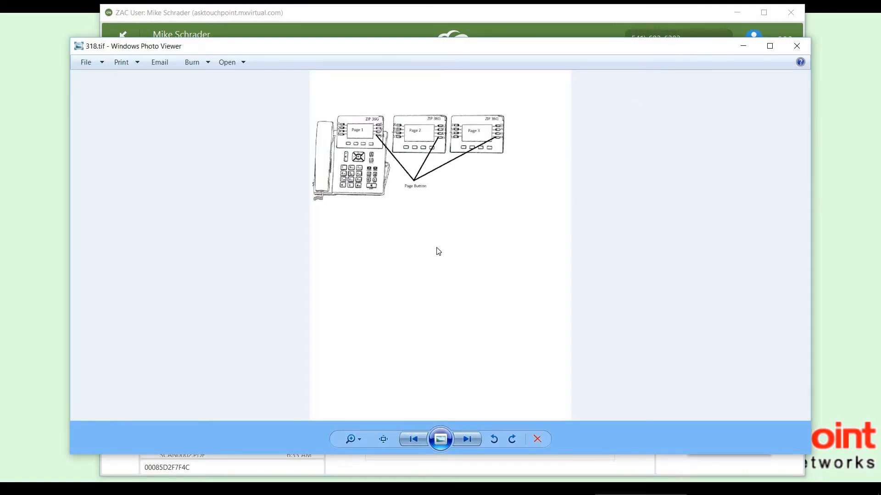
pyautogui.click(798, 50)
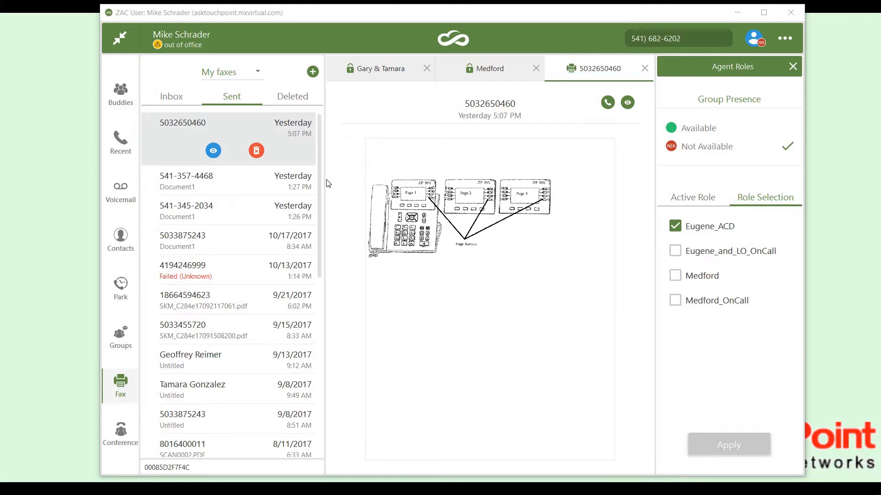
# Start a new fax and enter the recipient's fax number.
pyautogui.click(313, 72)
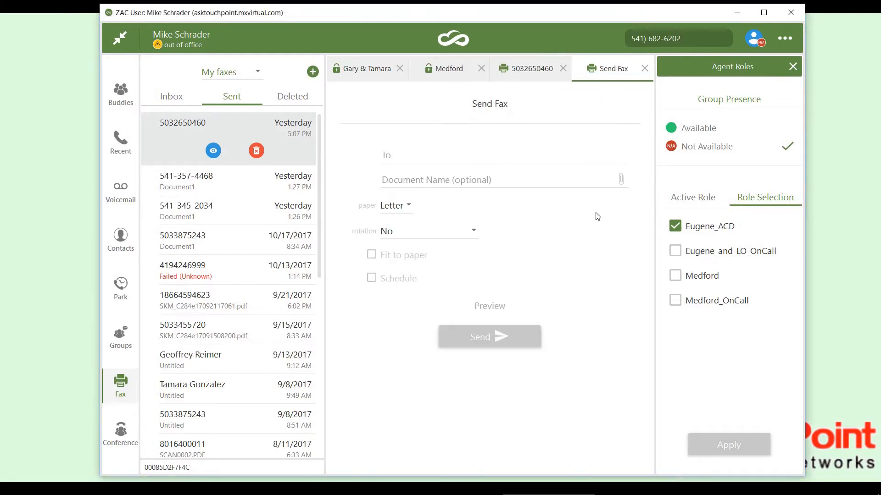
pyautogui.click(412, 151)
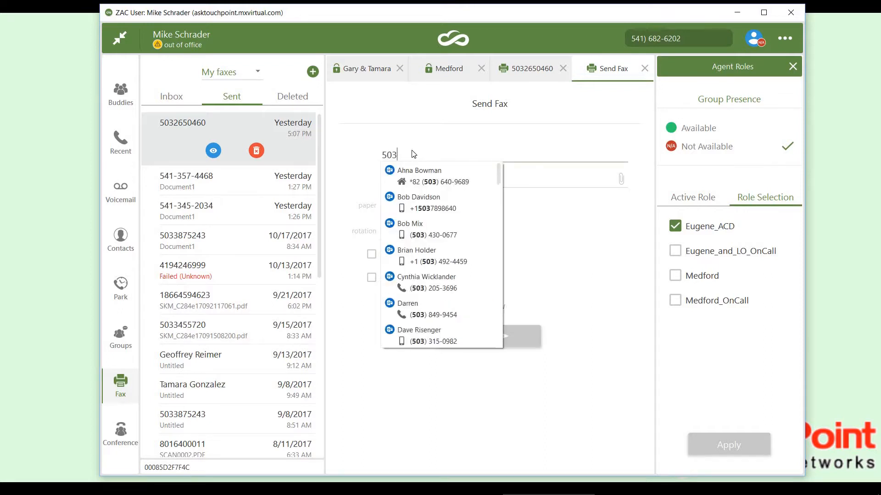
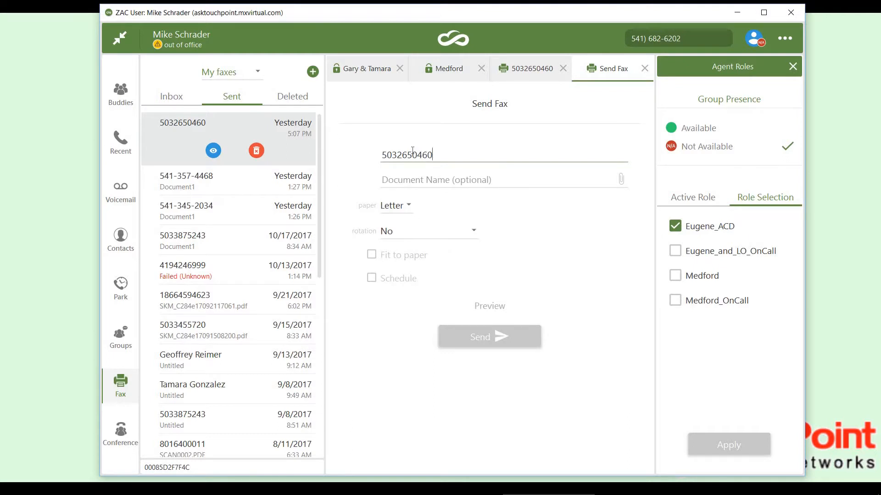
pyautogui.click(457, 181)
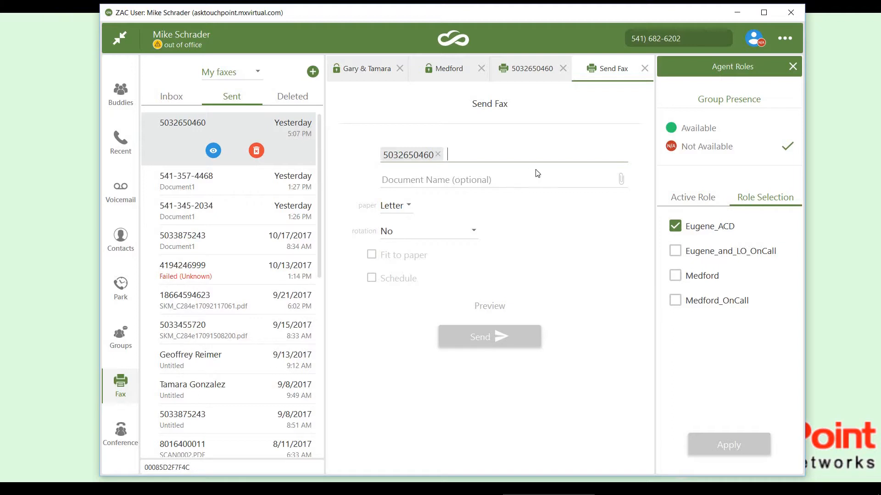
# Attach the phone diagram file to the new fax and send it on Letter paper without rotation.
pyautogui.click(622, 183)
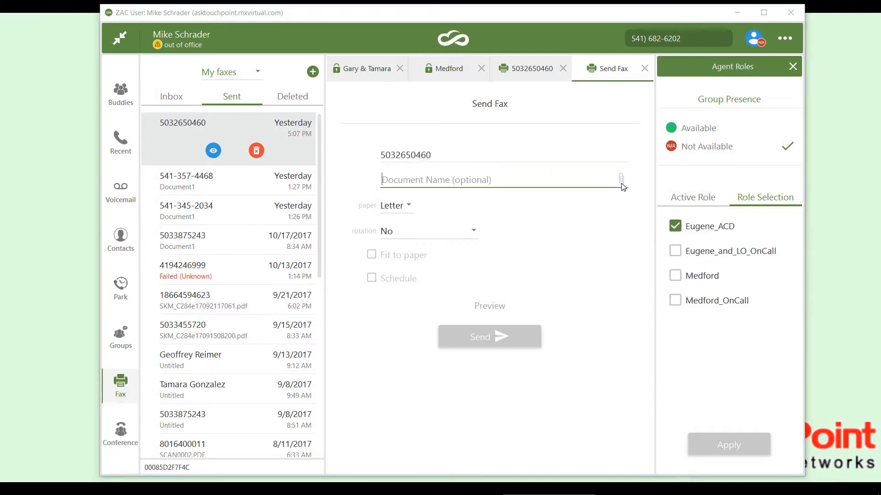
pyautogui.doubleClick(265, 143)
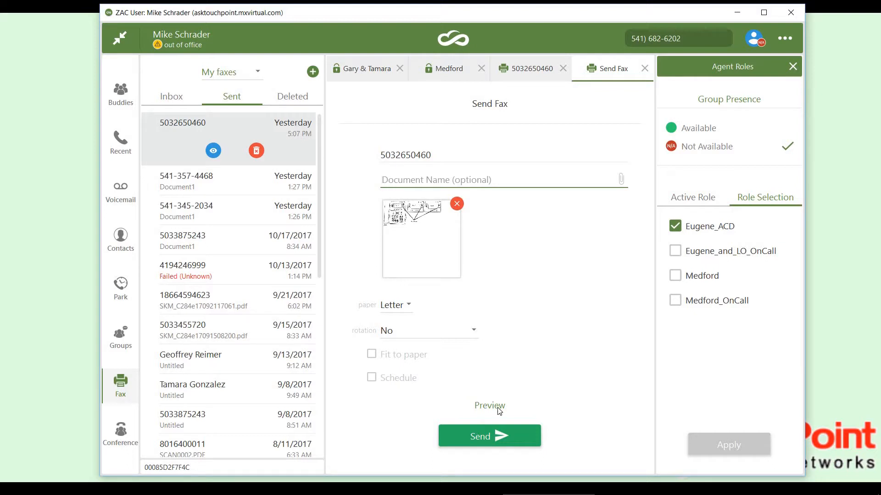
pyautogui.click(495, 439)
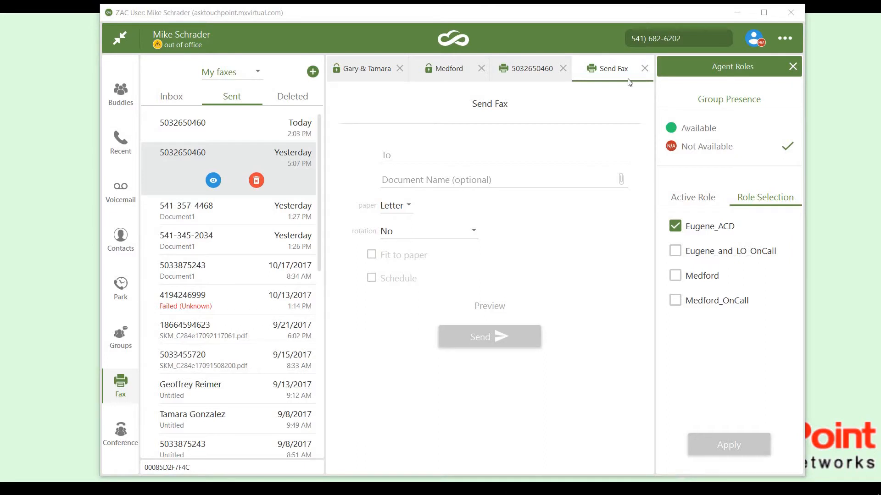
# Switch to Word and print Document1 to the Zultys Fax 2.0 printer to load it as a new fax.
pyautogui.click(737, 13)
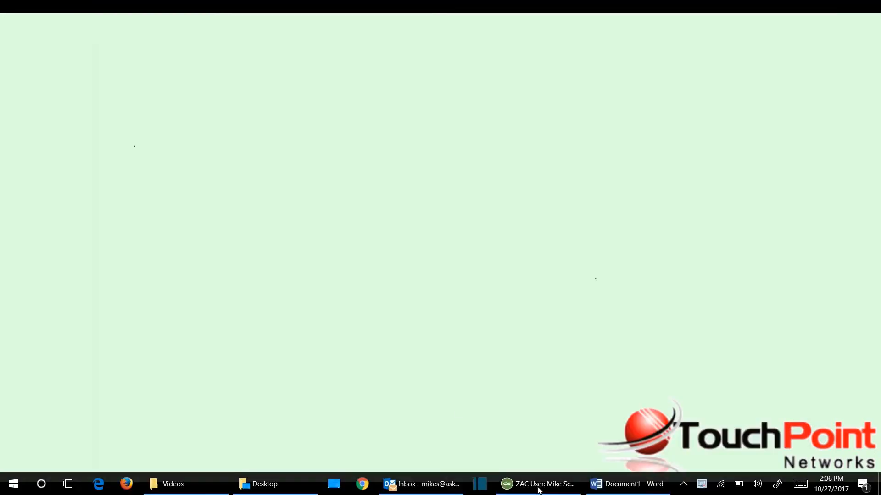
pyautogui.click(625, 483)
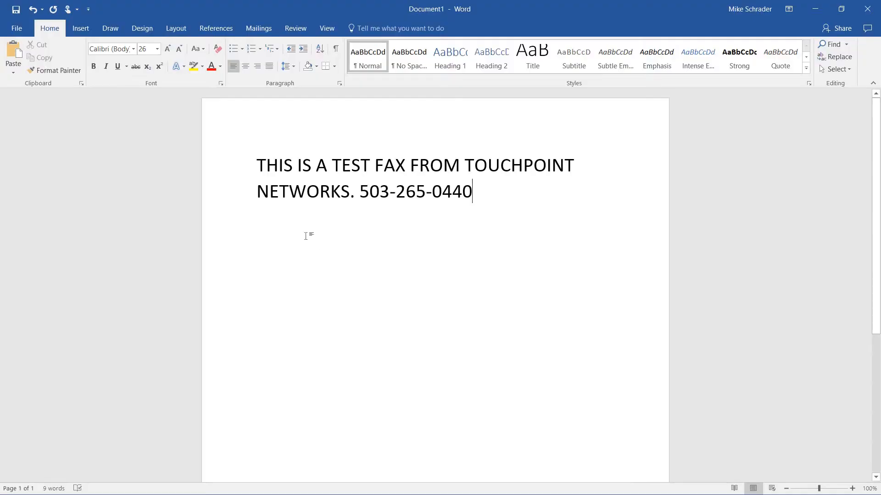
pyautogui.click(17, 28)
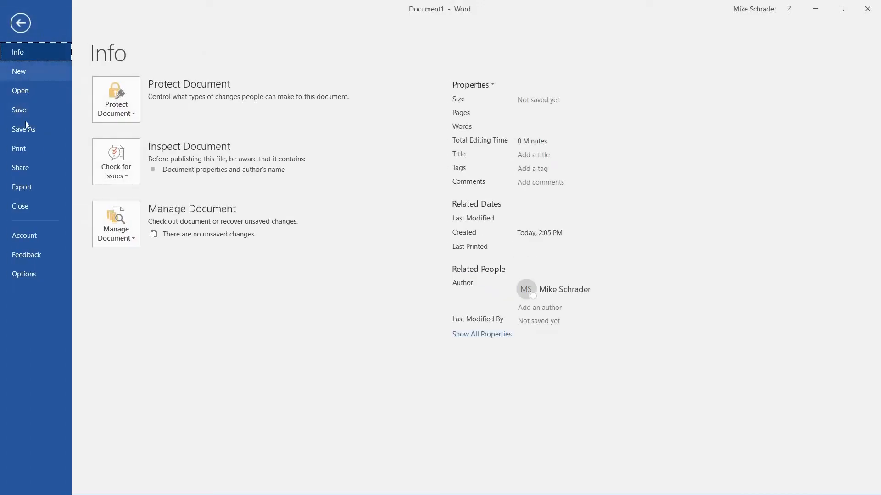
pyautogui.click(26, 147)
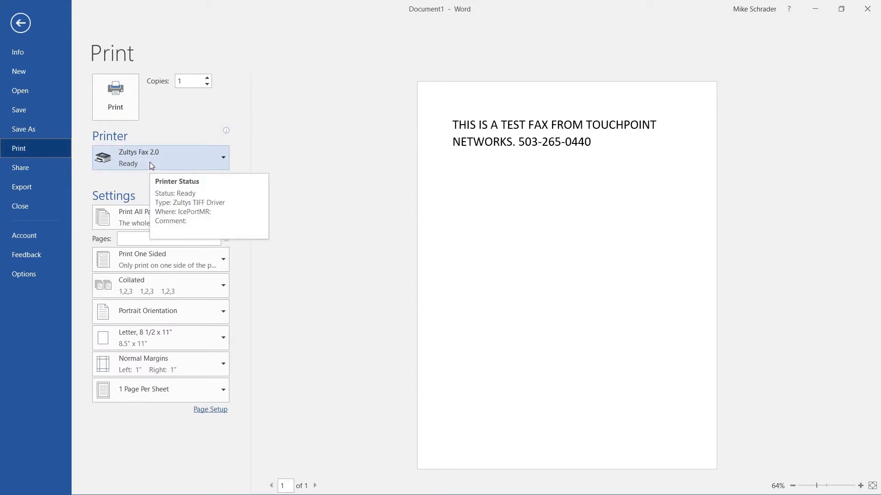
pyautogui.click(128, 108)
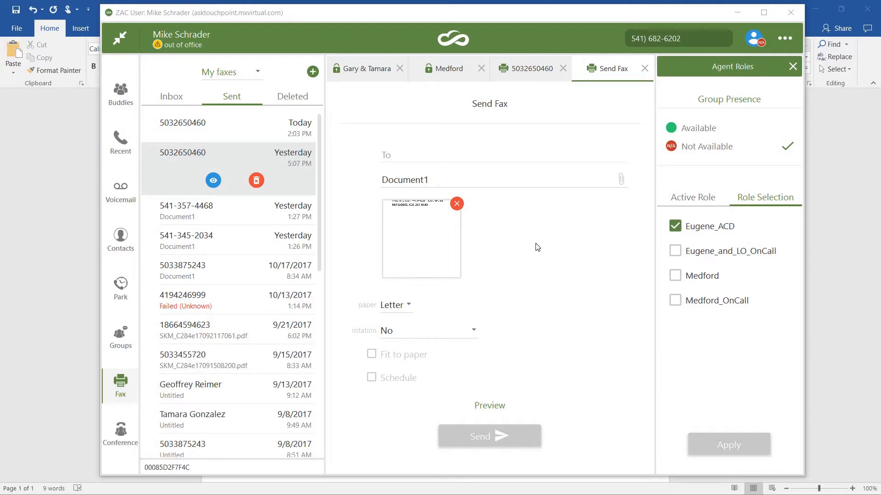
# Open the call handling settings in ZAC.
pyautogui.click(787, 40)
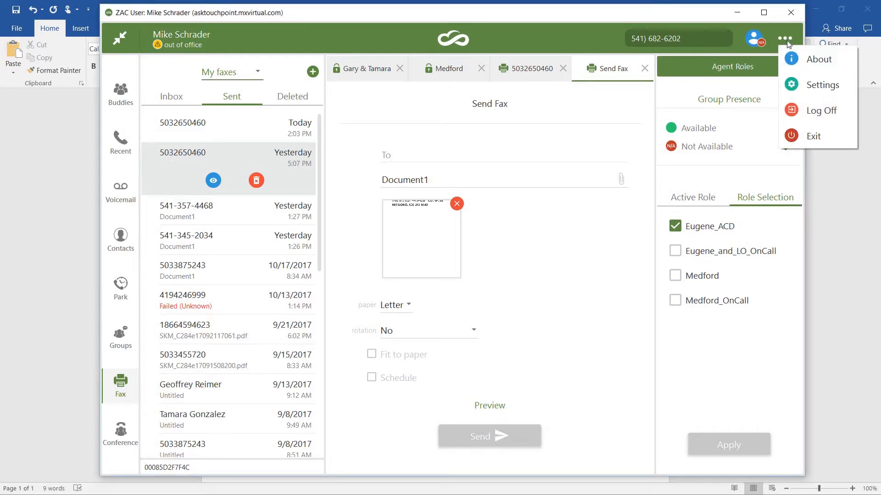
pyautogui.click(792, 85)
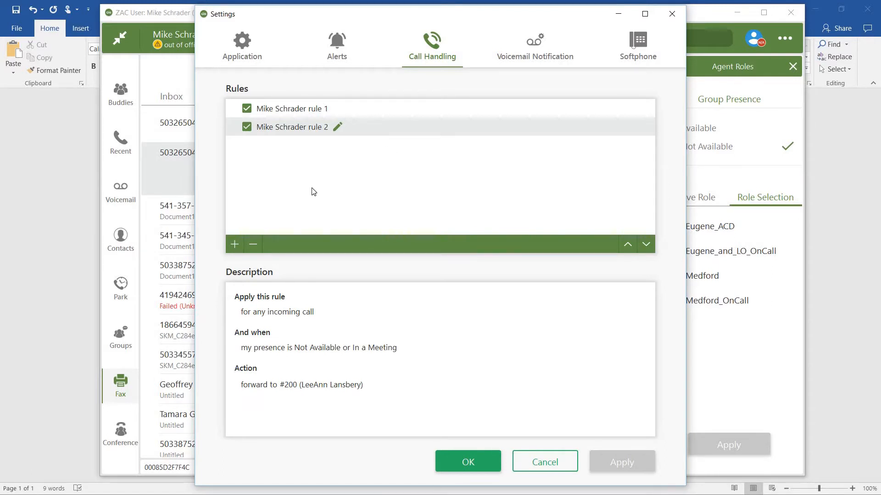
# Add a call handling rule named test that forwards any incoming call to voicemail, and delete that rule again.
pyautogui.click(234, 244)
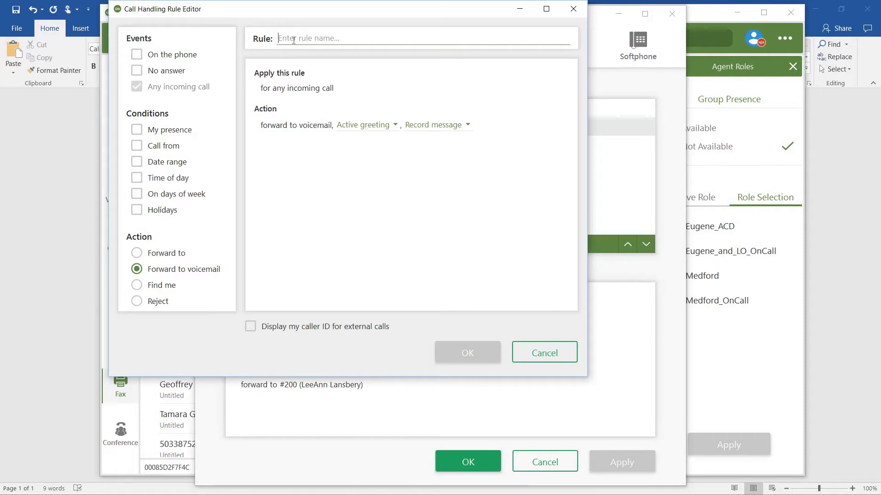
pyautogui.write('test')
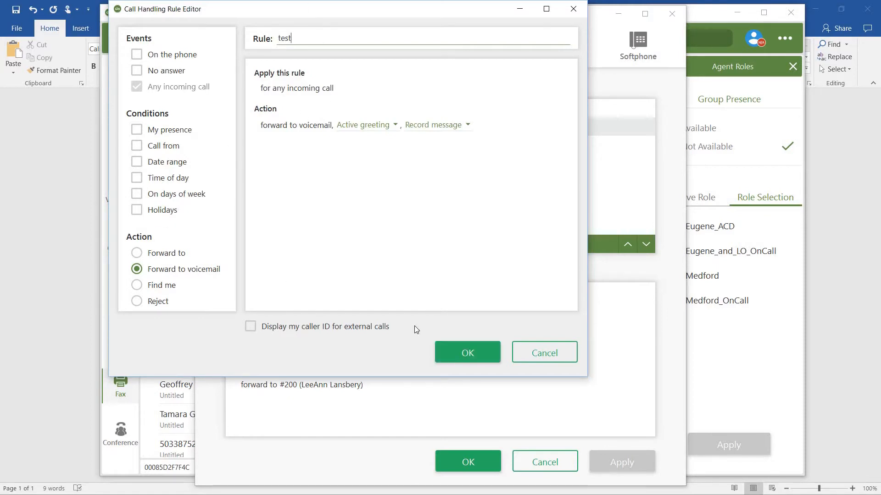
pyautogui.click(461, 349)
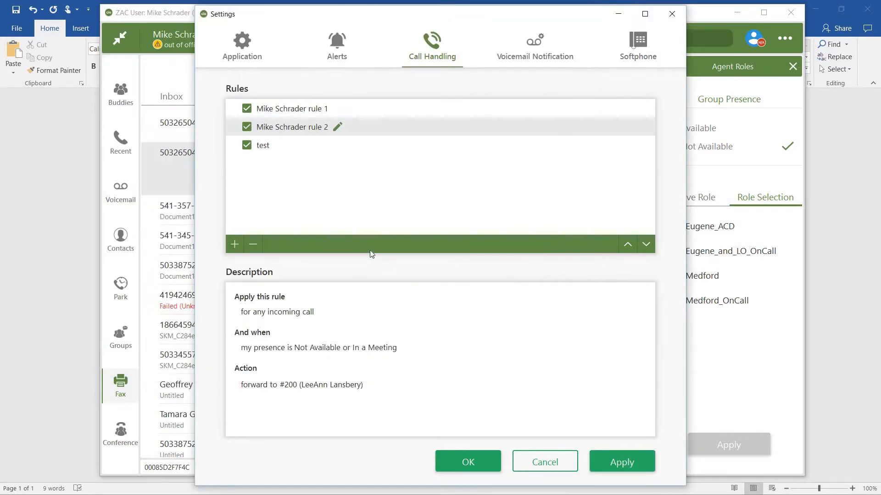
pyautogui.click(274, 150)
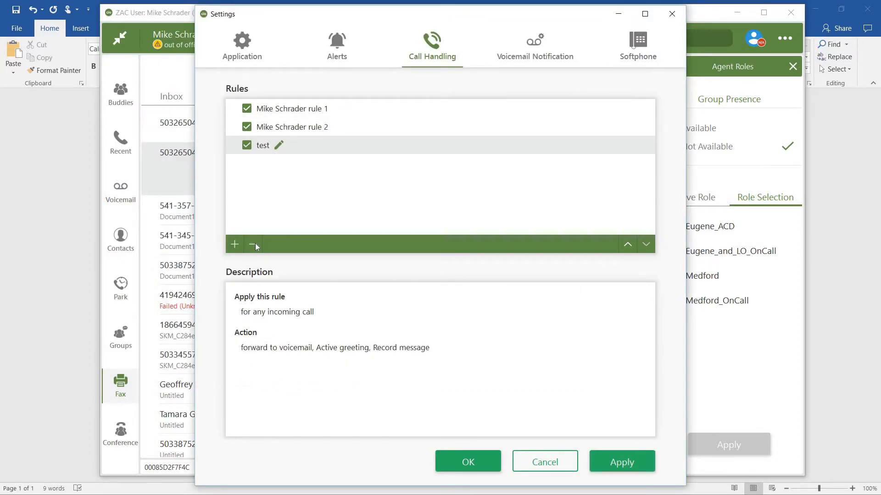
pyautogui.click(252, 245)
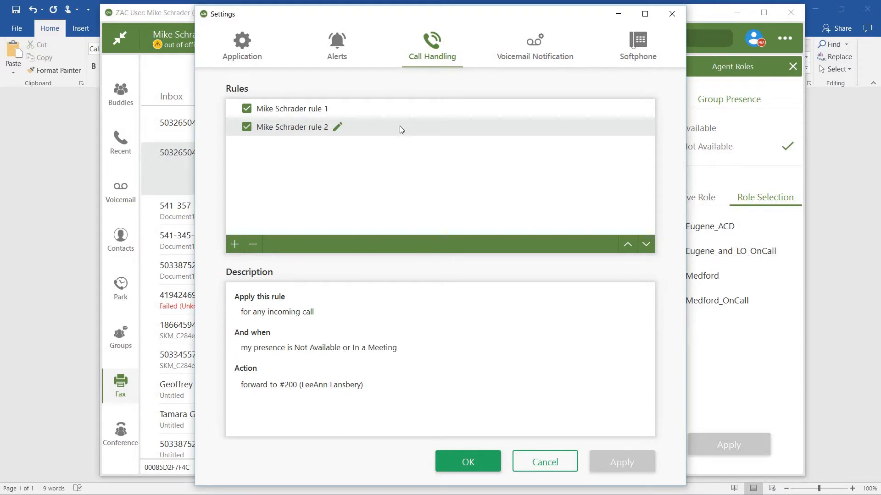
# Review the second call handling rule in its editor without saving, and switch that rule off and back on.
pyautogui.click(337, 128)
pyautogui.click(337, 126)
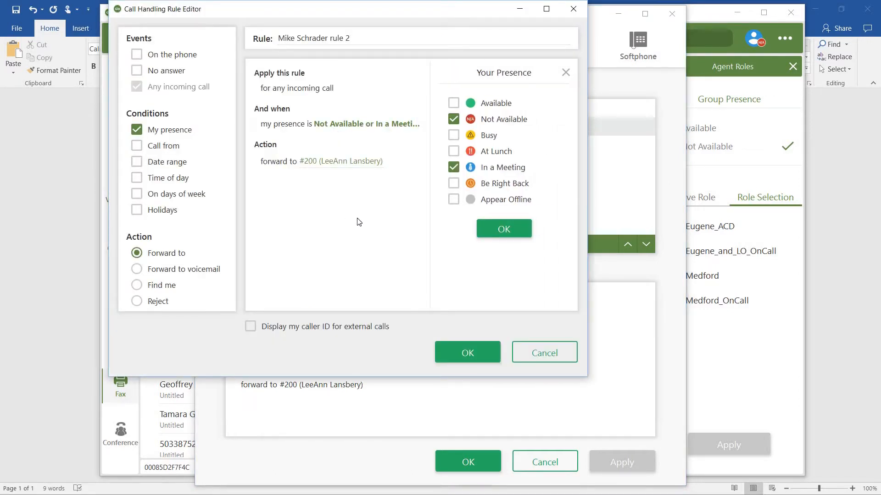
pyautogui.click(529, 354)
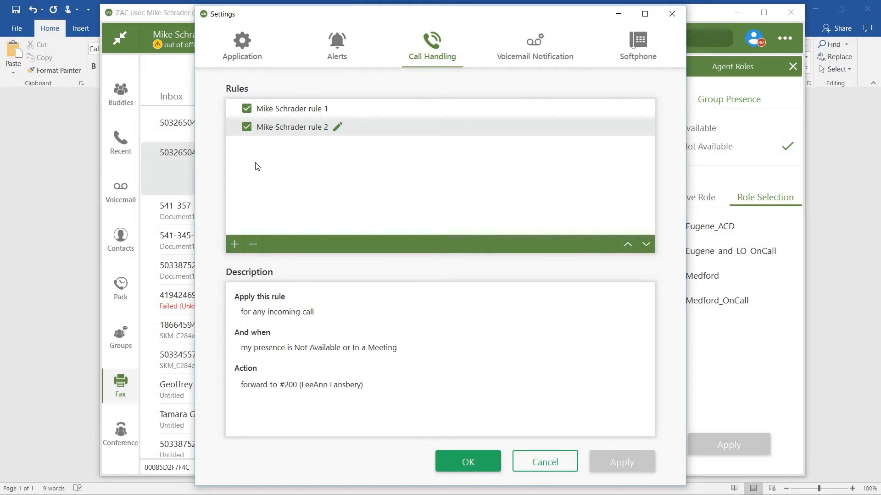
pyautogui.click(247, 128)
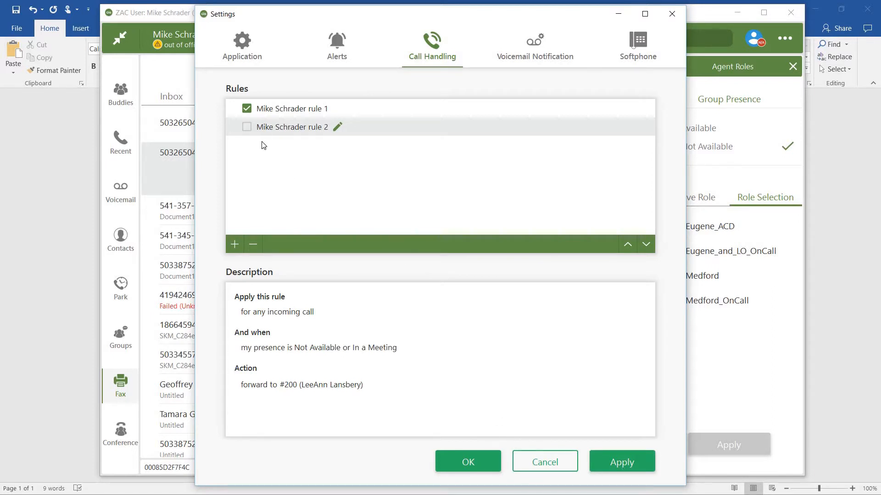
pyautogui.click(248, 130)
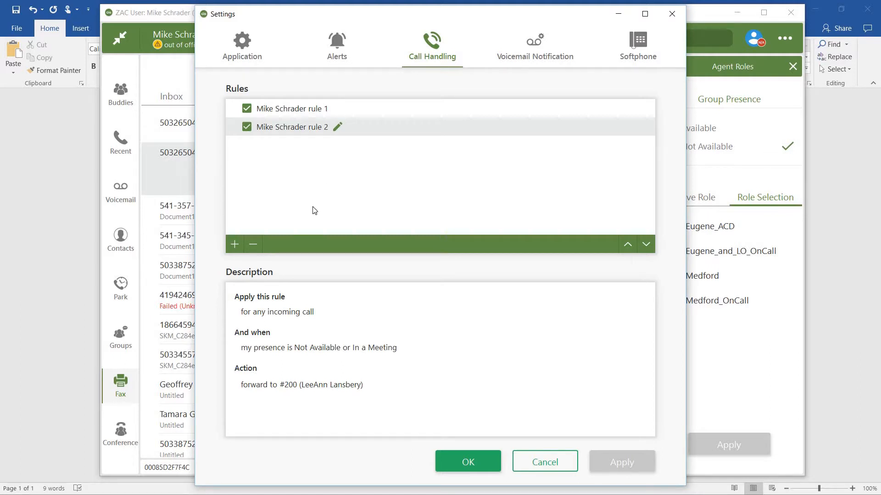
# Create a new call handling rule named Reject for any incoming call.
pyautogui.click(234, 244)
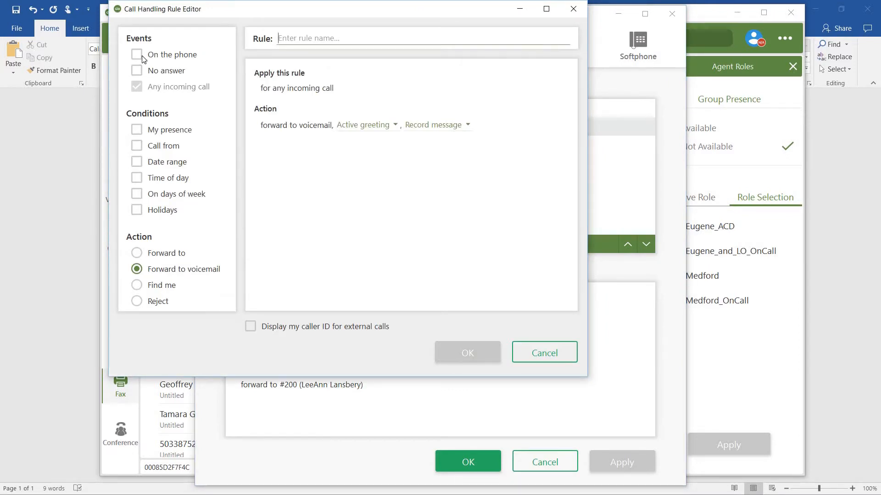
pyautogui.click(139, 88)
pyautogui.click(306, 36)
pyautogui.write('Reject')
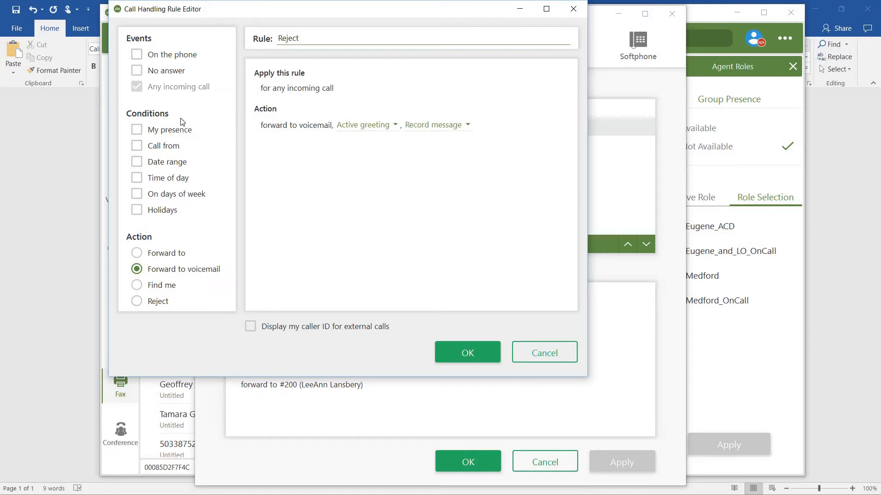
# Add a Call from condition to the Reject rule covering External calls and a specific caller's phone number.
pyautogui.click(137, 145)
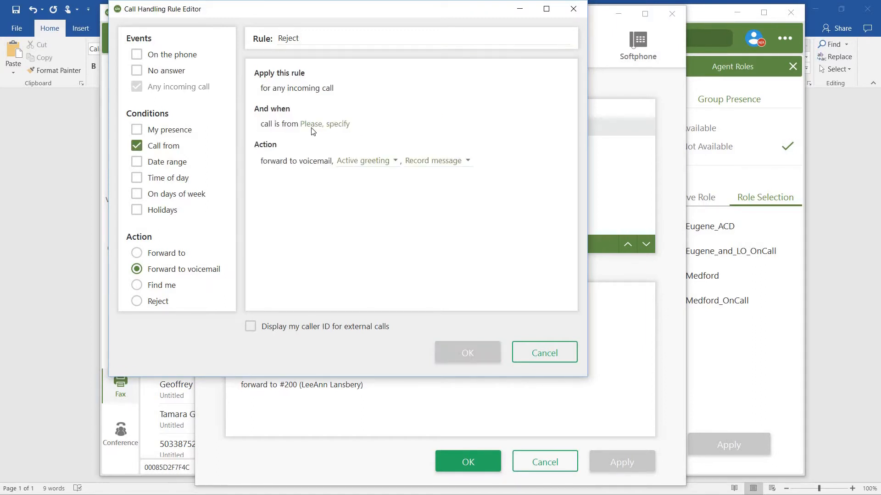
pyautogui.click(328, 131)
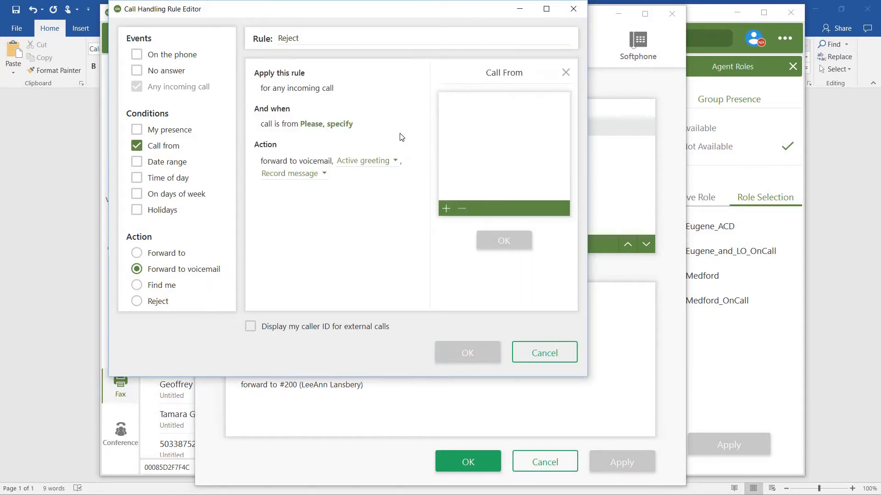
pyautogui.click(449, 209)
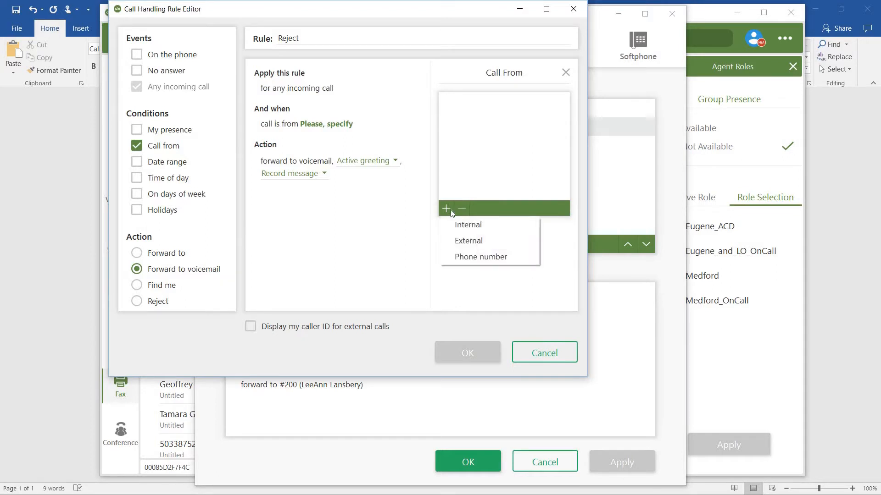
pyautogui.click(471, 239)
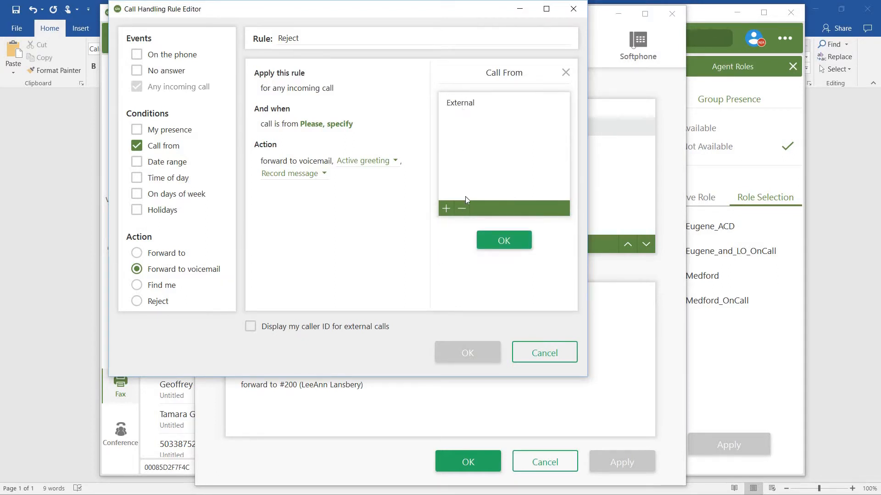
pyautogui.click(449, 209)
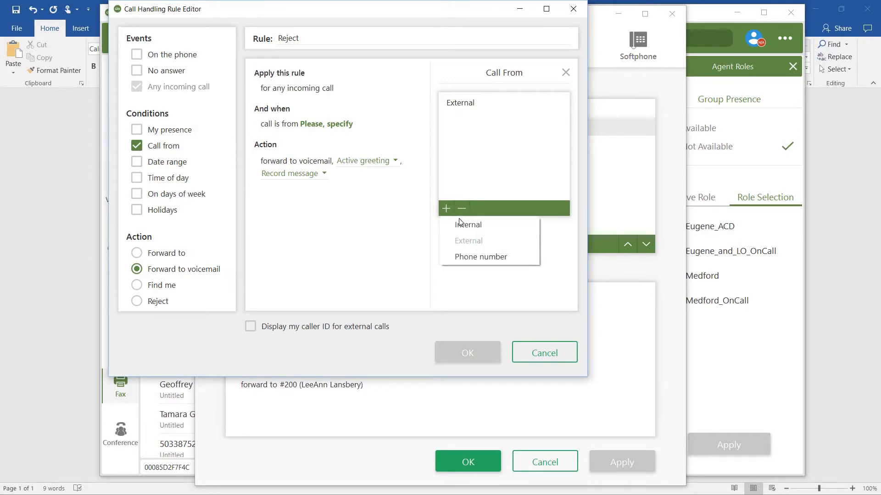
pyautogui.click(473, 258)
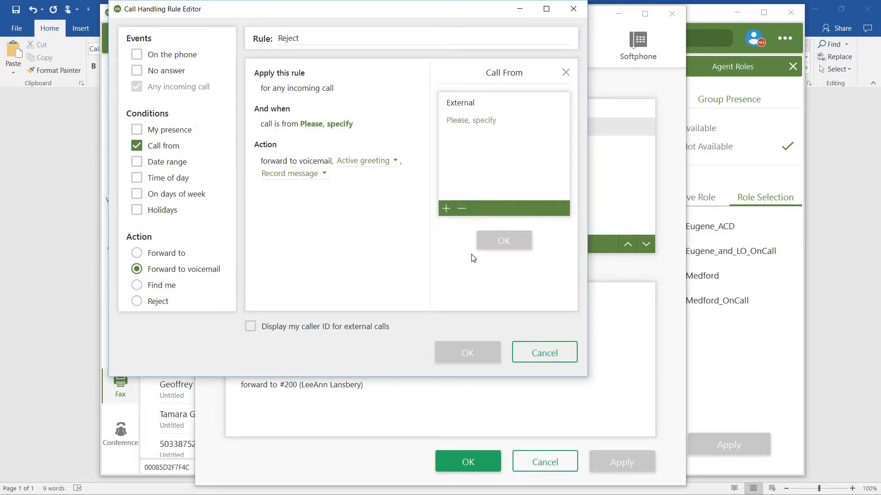
pyautogui.click(473, 120)
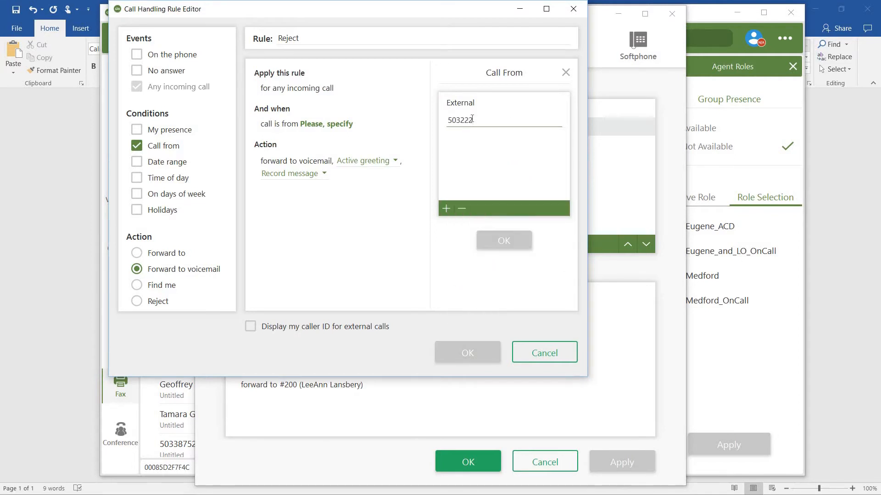
pyautogui.click(505, 156)
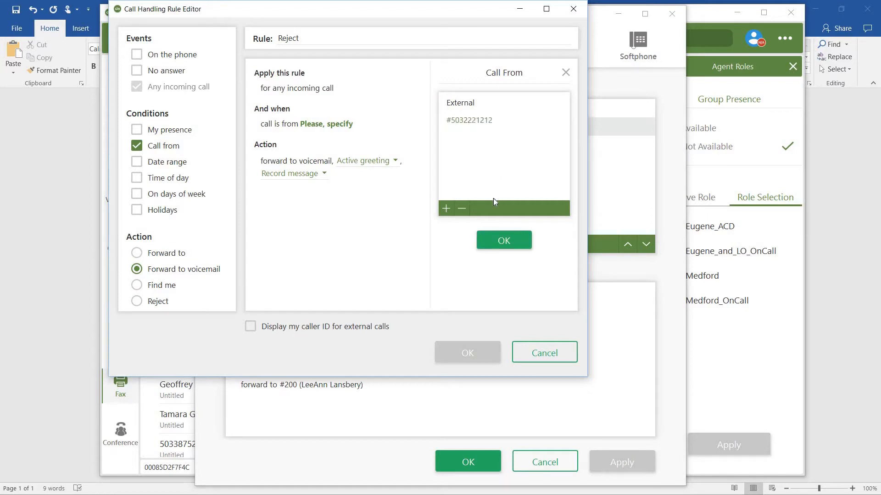
pyautogui.click(503, 244)
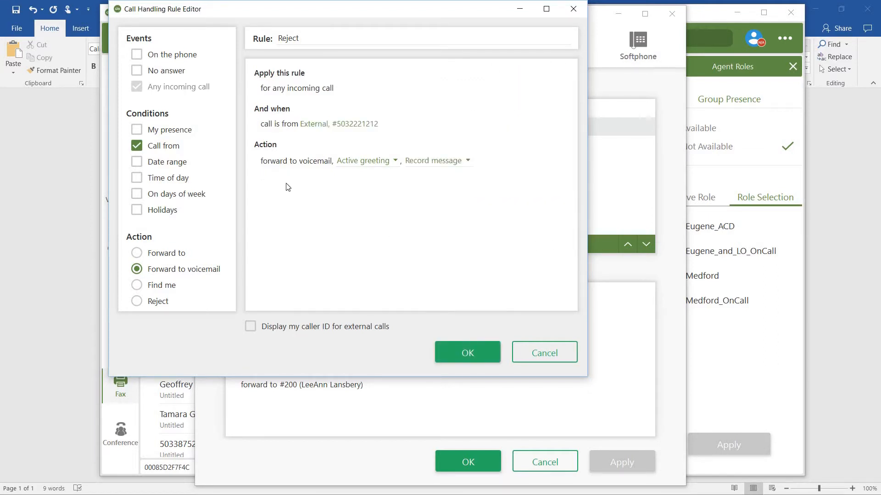
# Set the rule's action to Reject, save the rule and apply the call handling settings.
pyautogui.click(137, 301)
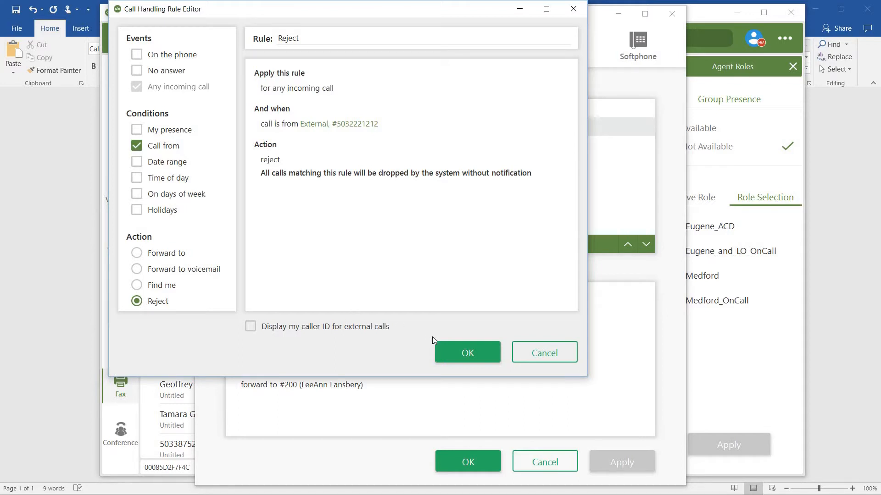
pyautogui.click(453, 347)
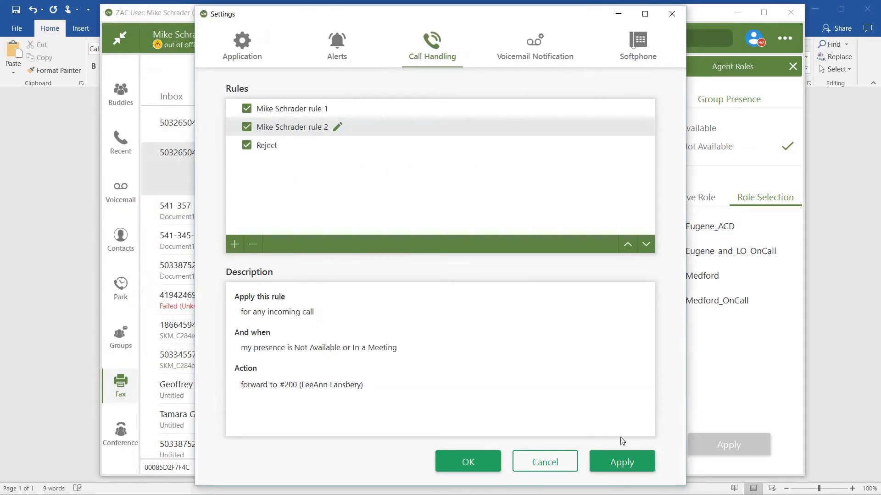
pyautogui.click(629, 464)
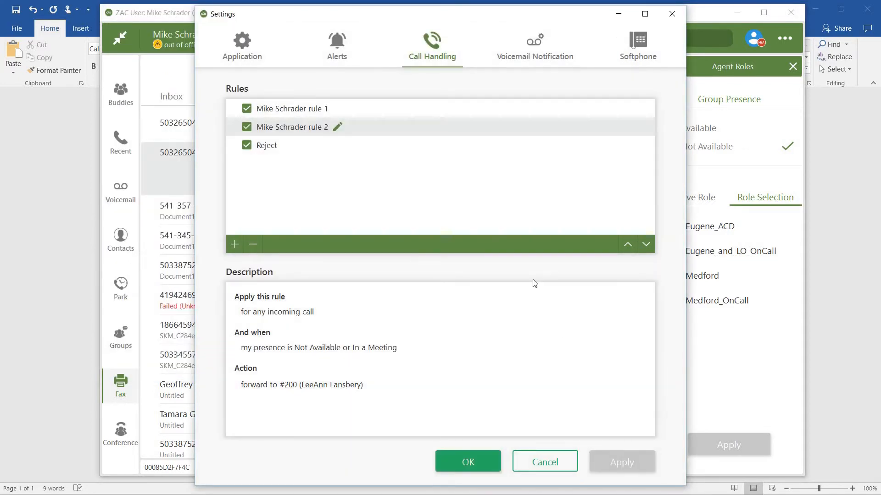
# Create another call handling rule for any incoming call, named with the two colleagues' first names.
pyautogui.click(234, 244)
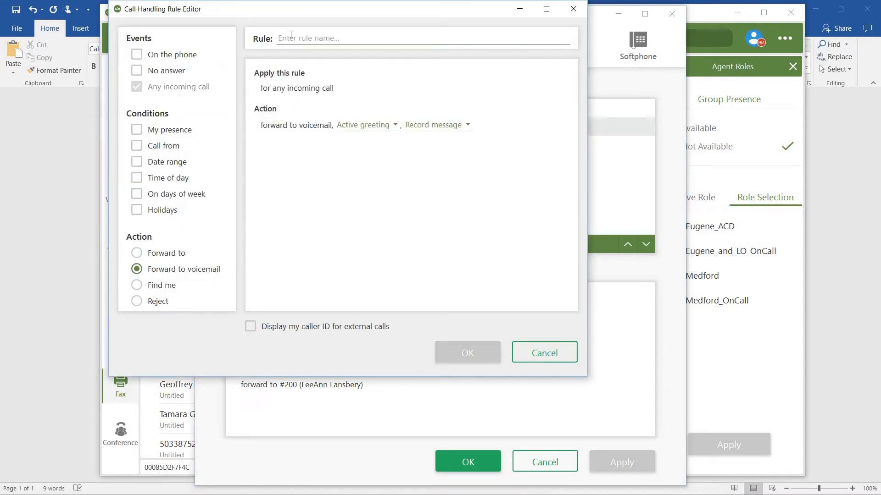
pyautogui.write('Ga')
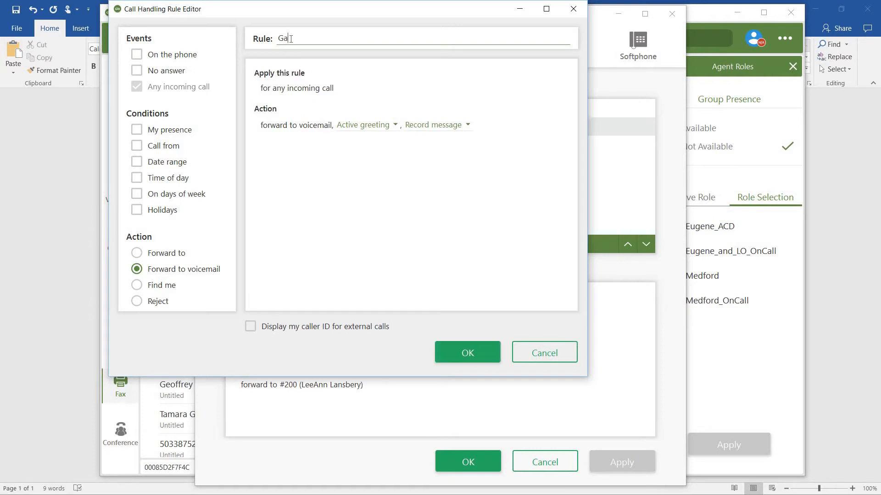
pyautogui.write('ry and Tamara')
# Add a Call from condition to the colleagues' rule covering Internal calls and both colleagues' extensions.
pyautogui.click(137, 147)
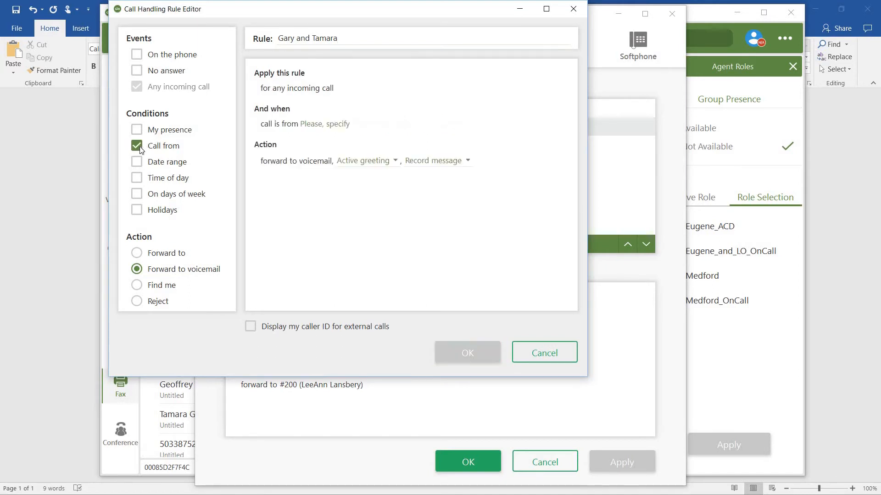
pyautogui.click(333, 128)
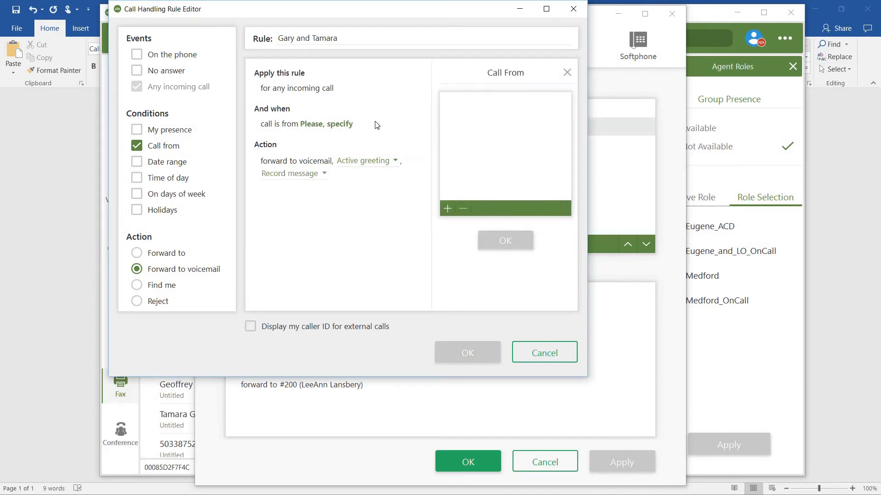
pyautogui.click(445, 208)
pyautogui.click(473, 223)
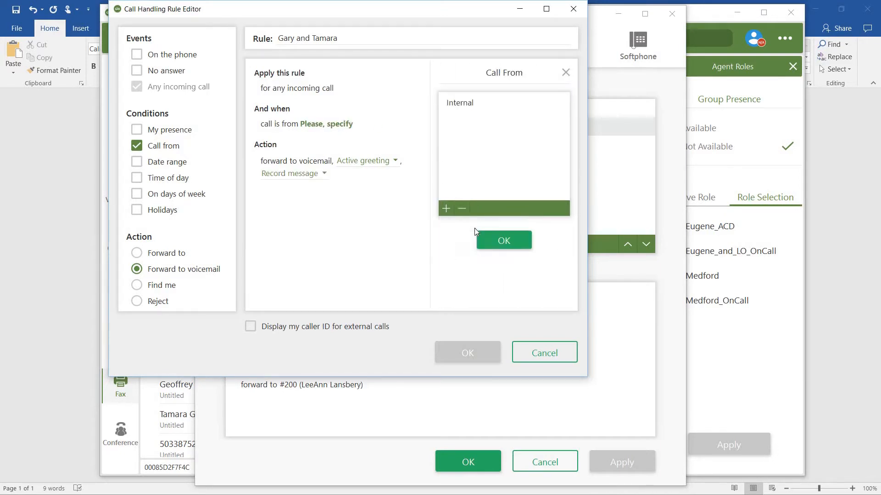
pyautogui.click(447, 208)
pyautogui.click(475, 258)
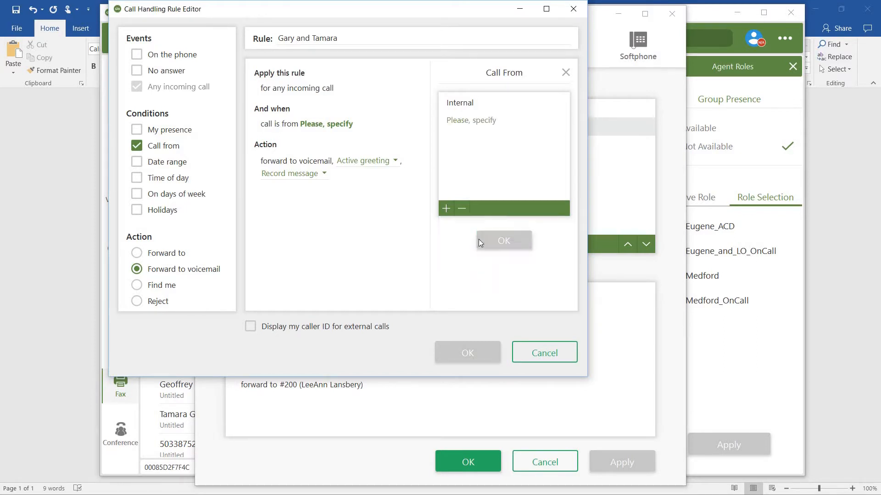
pyautogui.click(482, 122)
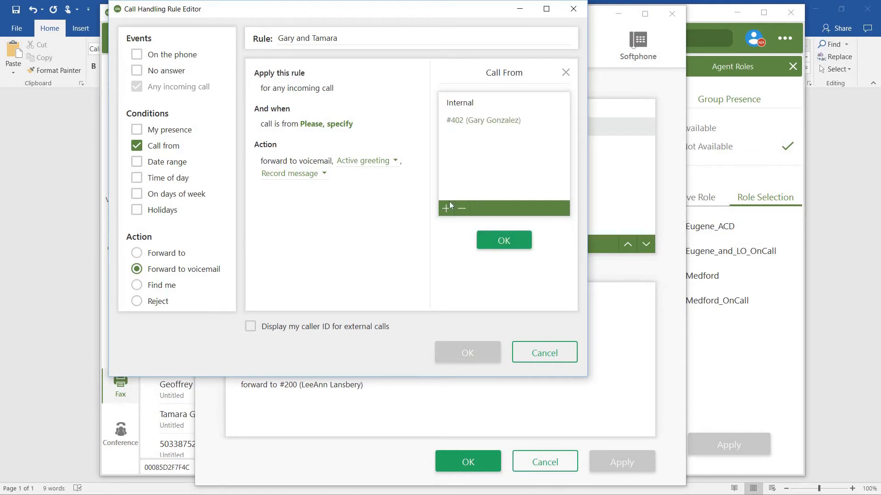
pyautogui.click(444, 209)
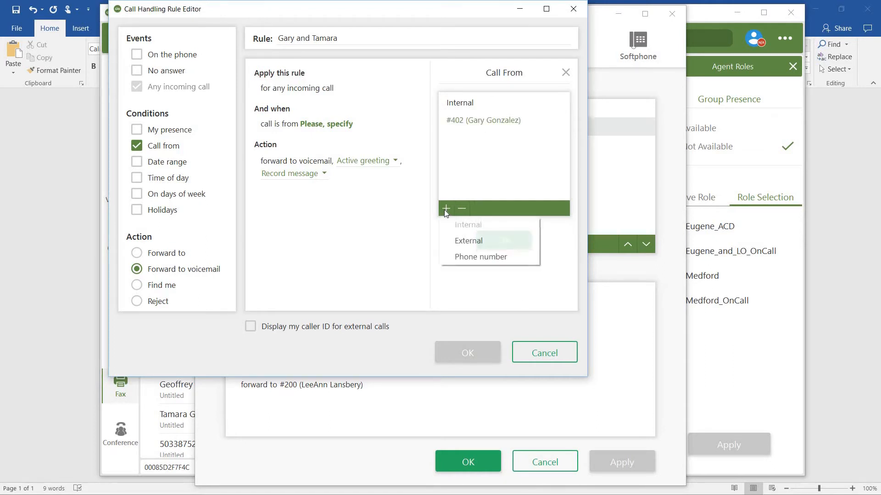
pyautogui.click(477, 256)
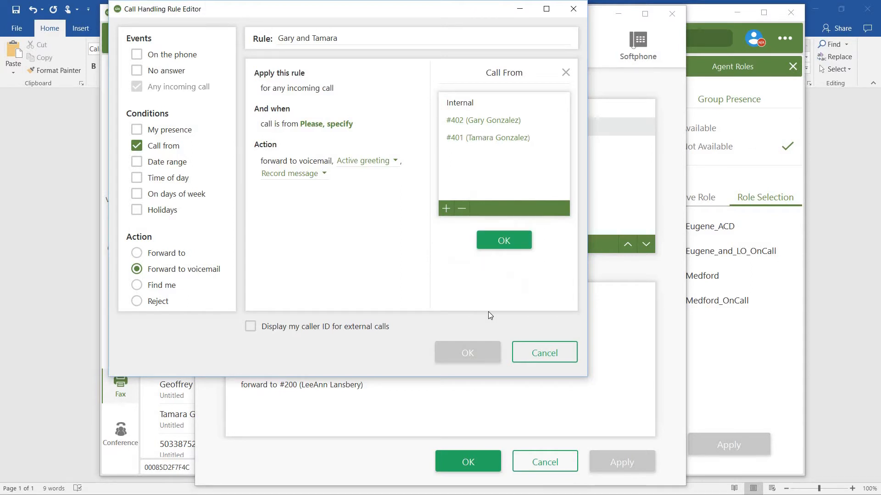
pyautogui.click(504, 241)
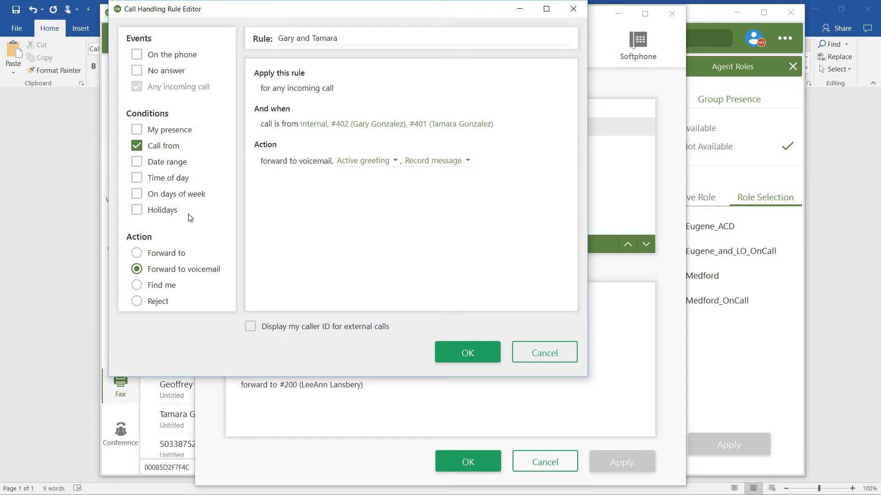
# Set the colleagues' rule action to Find me with All my phones as the target.
pyautogui.click(137, 285)
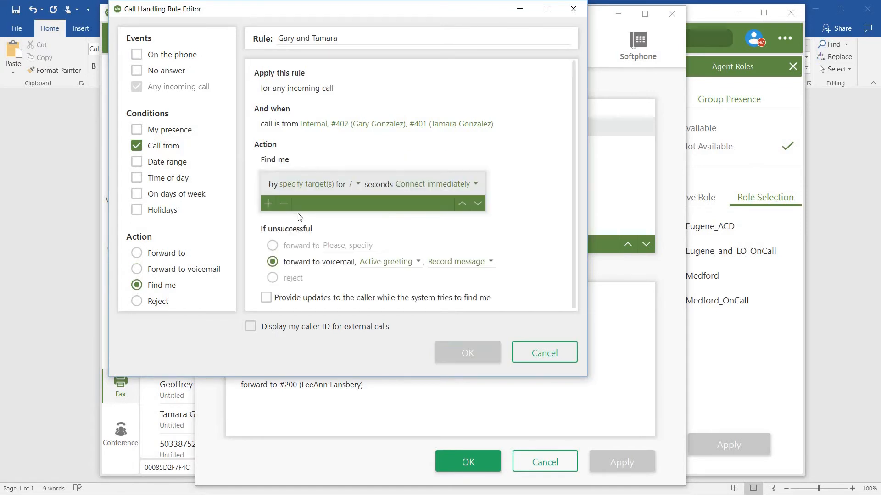
pyautogui.click(312, 184)
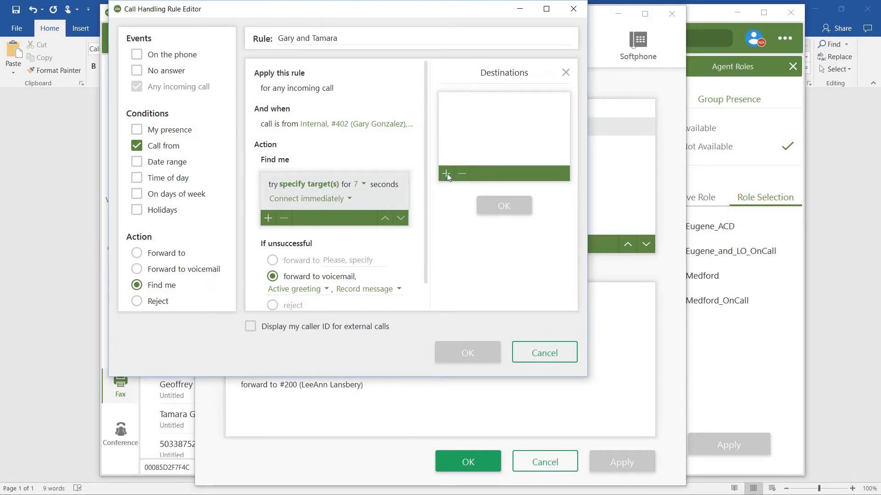
pyautogui.click(445, 174)
pyautogui.click(482, 239)
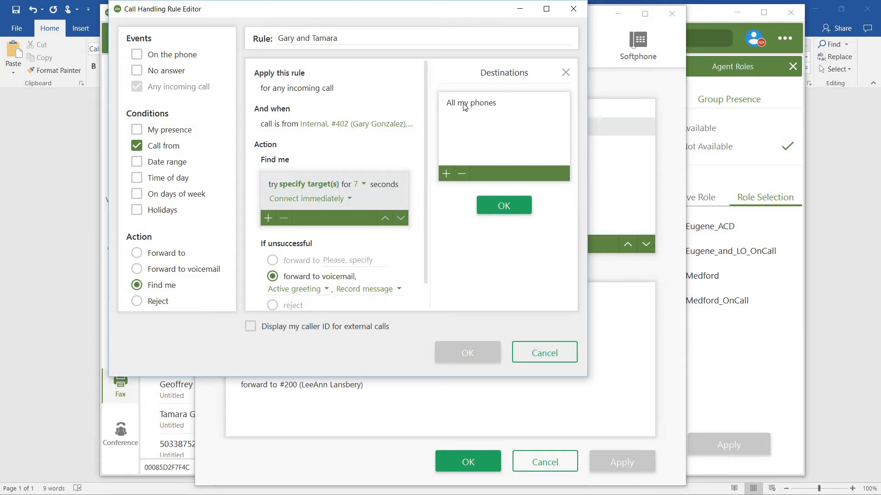
pyautogui.click(503, 204)
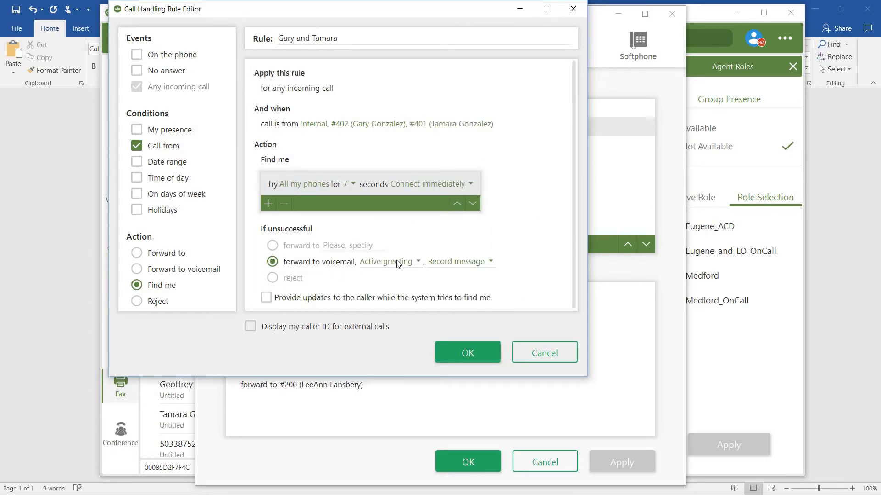
# Save the colleagues' rule, apply the call handling changes and close the settings.
pyautogui.click(472, 359)
pyautogui.click(614, 463)
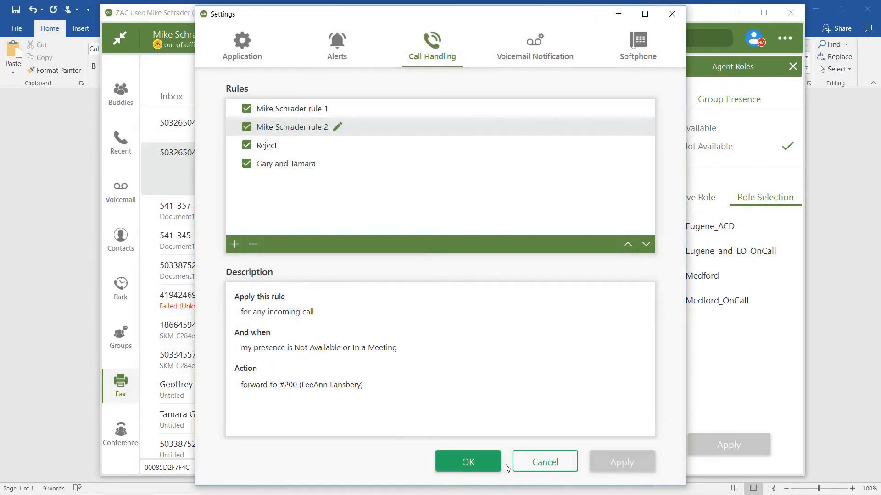
pyautogui.click(477, 461)
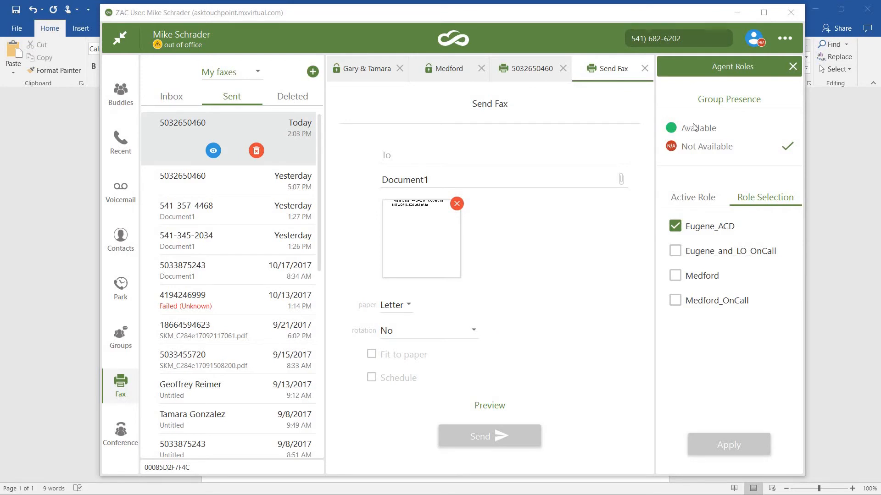
# Create a voicemail notification rule named with the colleague's first name and set its notification method to Call.
pyautogui.click(785, 38)
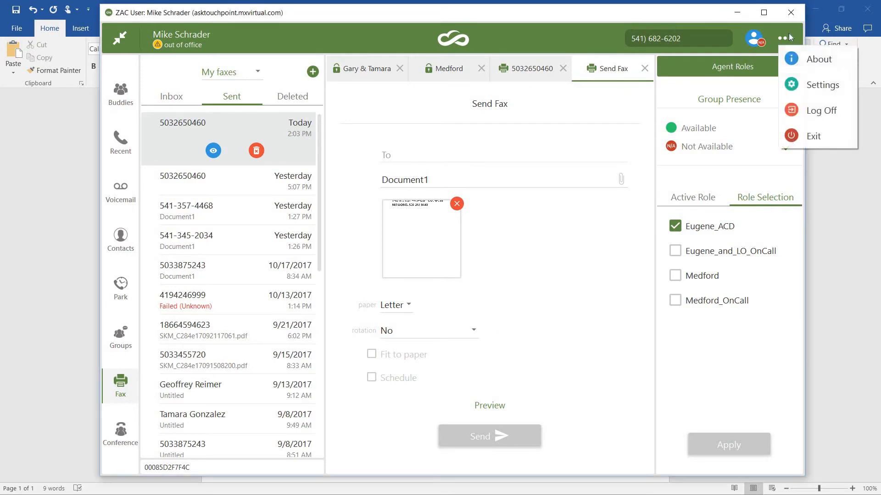
pyautogui.click(808, 85)
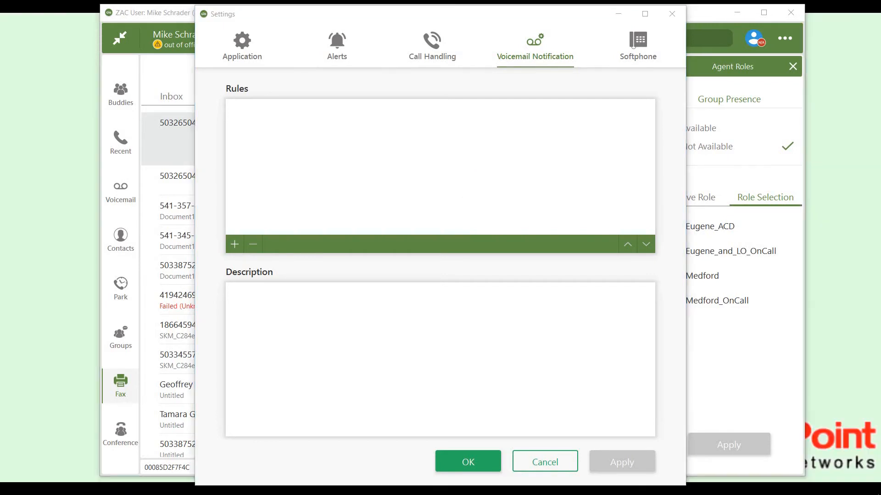
pyautogui.click(236, 246)
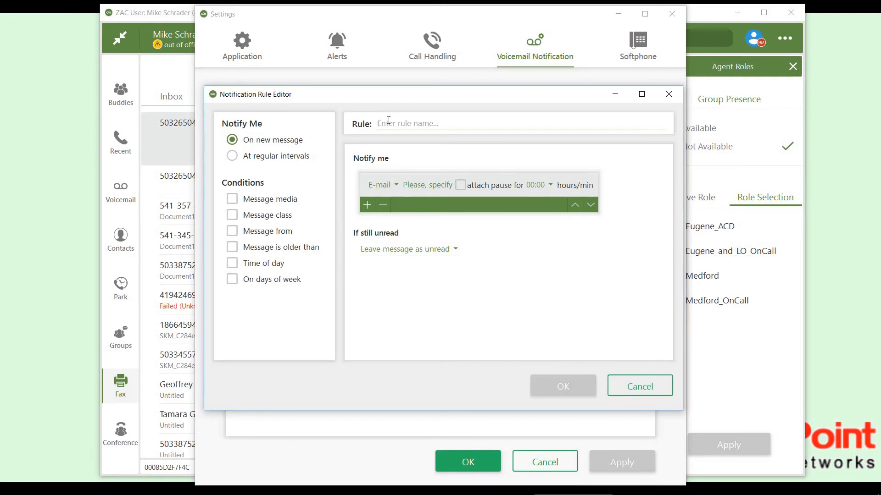
pyautogui.write('LeeAnn')
pyautogui.click(395, 184)
pyautogui.click(395, 215)
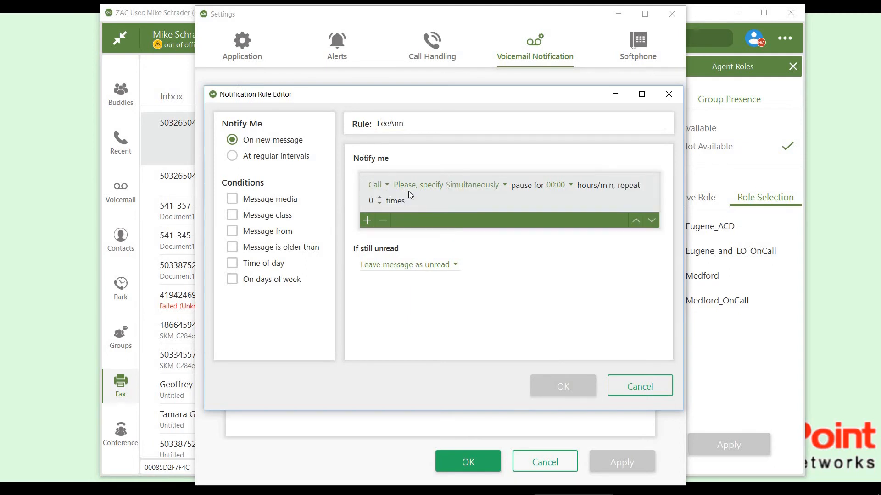
# Add the destination phone number for the rule's notification call.
pyautogui.click(409, 185)
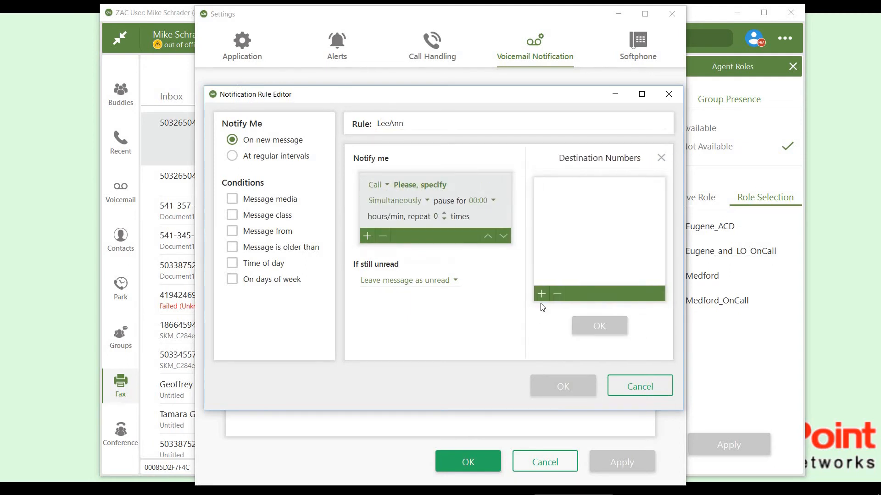
pyautogui.click(541, 294)
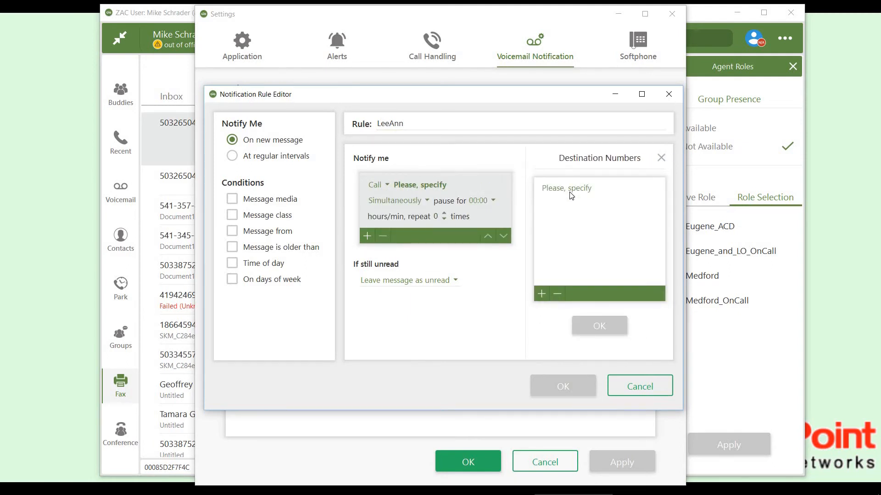
pyautogui.click(570, 191)
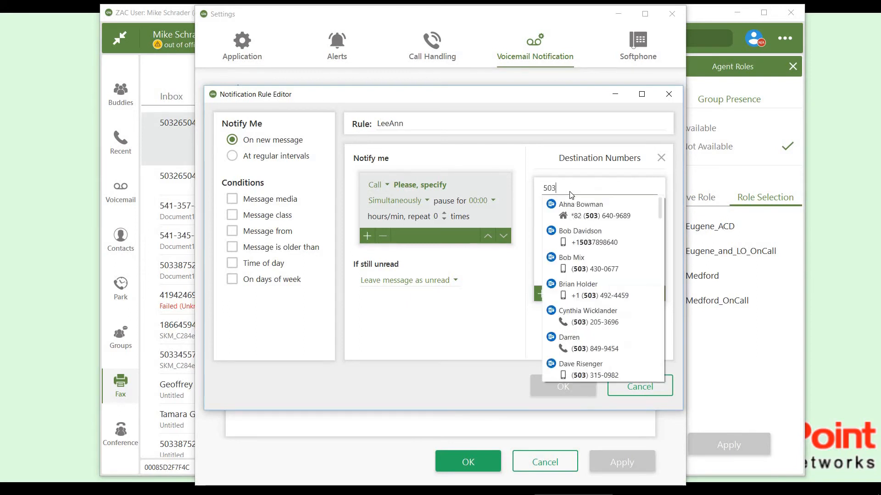
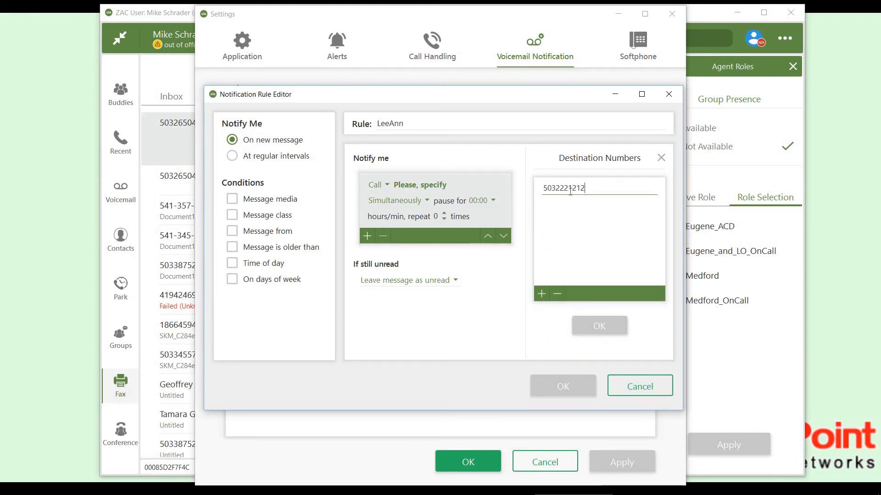
pyautogui.press('Return')
pyautogui.click(604, 326)
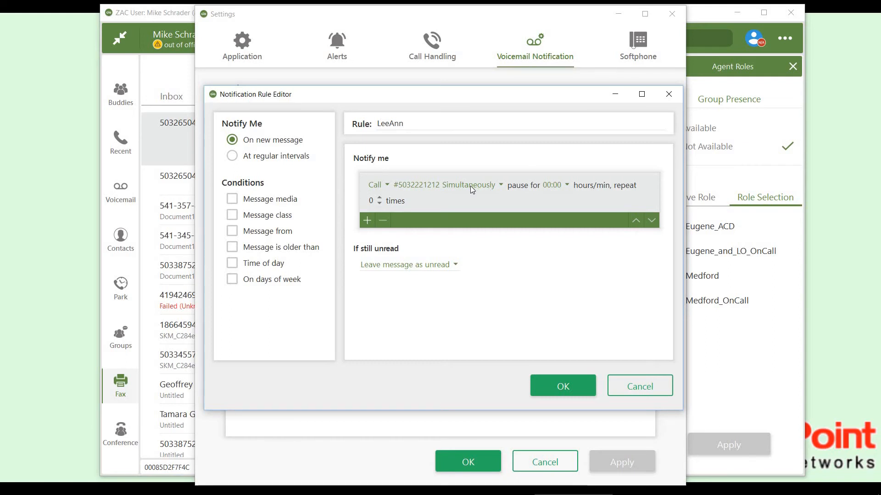
# Set the pause for the notification call to 5 minutes.
pyautogui.click(500, 186)
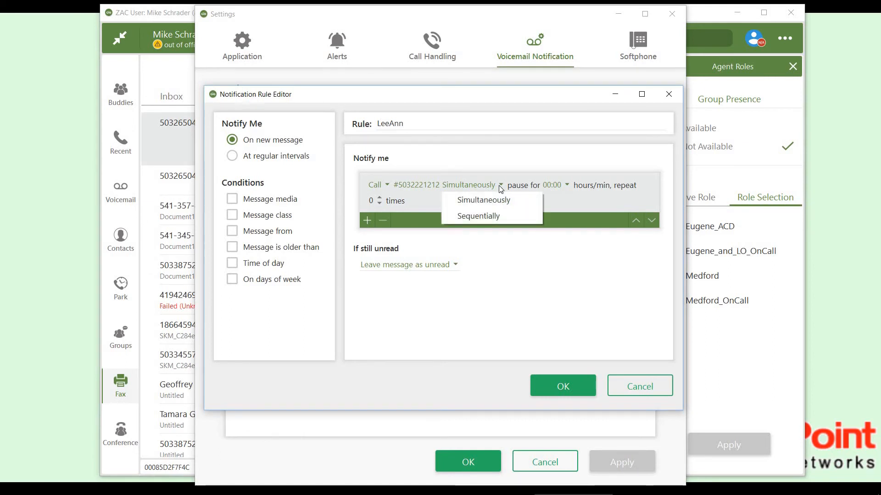
pyautogui.click(567, 186)
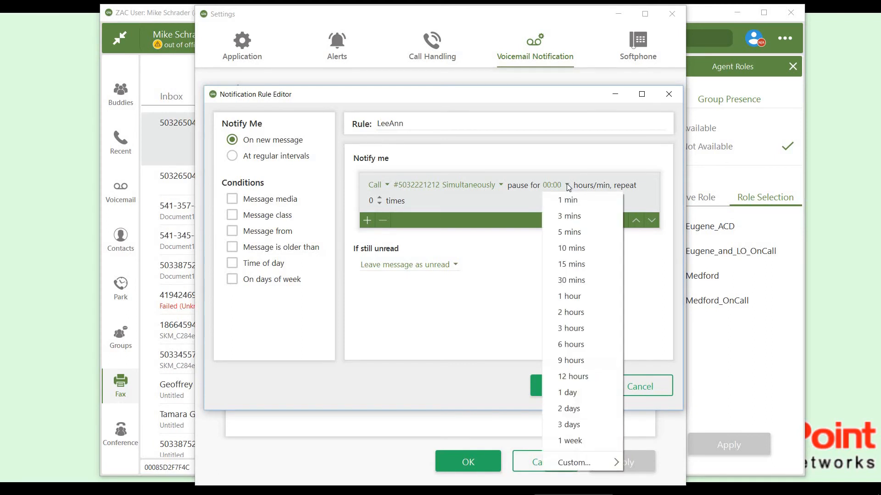
pyautogui.click(573, 233)
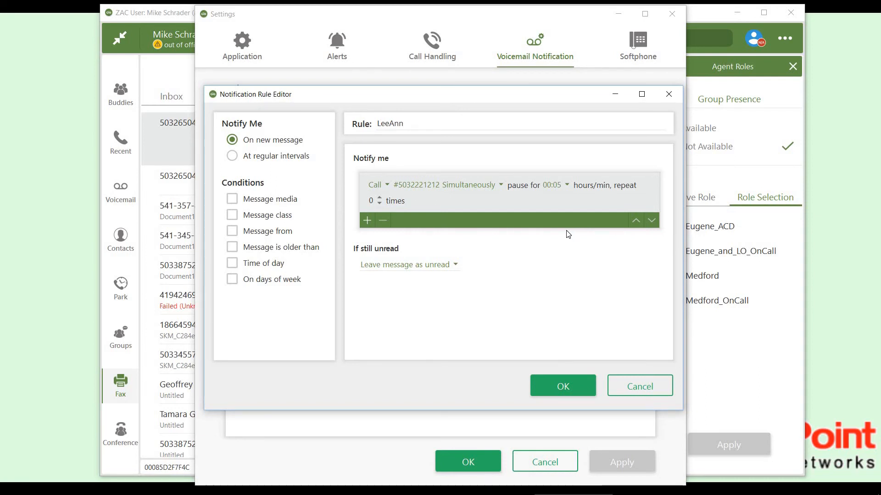
# Add a Message media condition to the notification rule and set it to Voice.
pyautogui.click(233, 200)
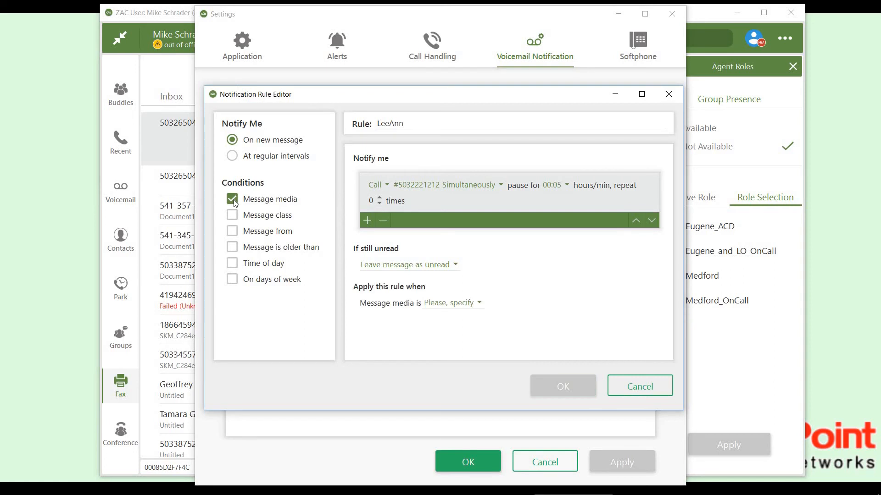
pyautogui.click(479, 303)
pyautogui.click(453, 324)
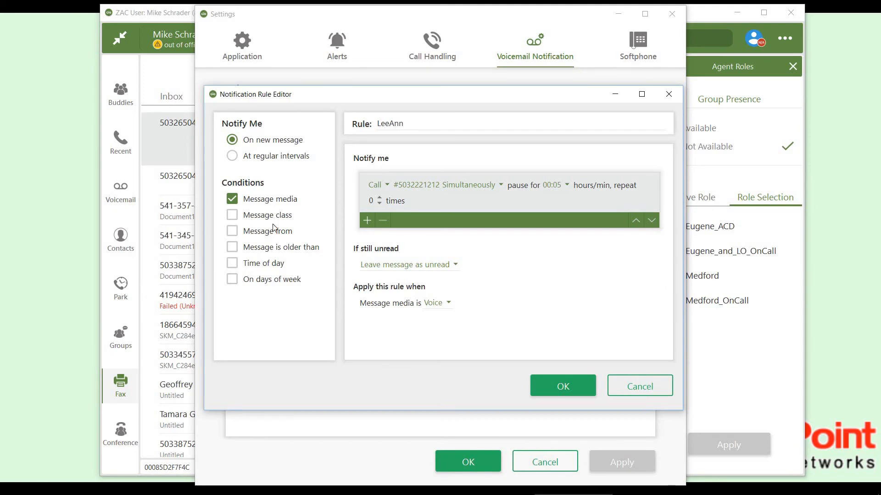
# Add a Message from condition to the notification rule covering the colleague's extension.
pyautogui.click(233, 231)
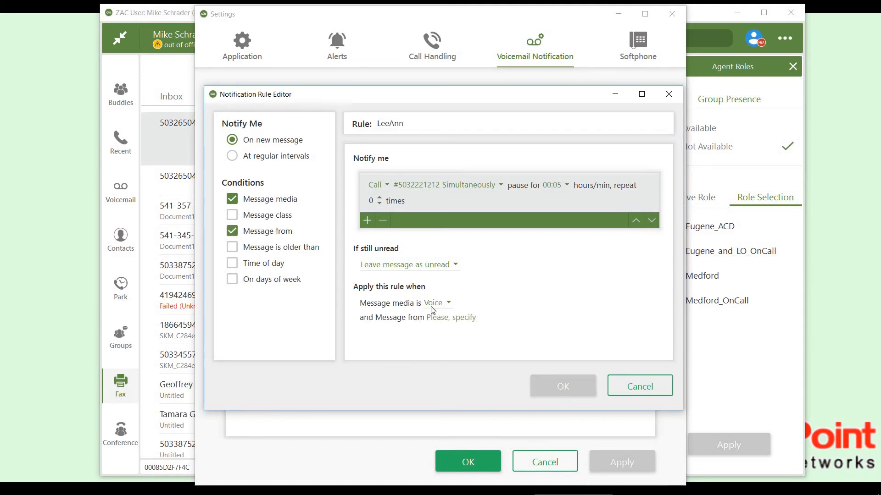
pyautogui.click(461, 318)
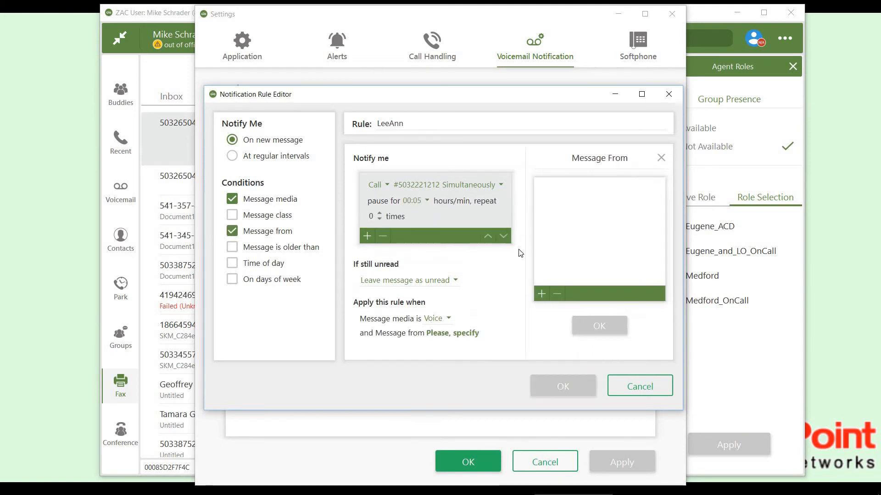
pyautogui.click(543, 294)
pyautogui.click(554, 190)
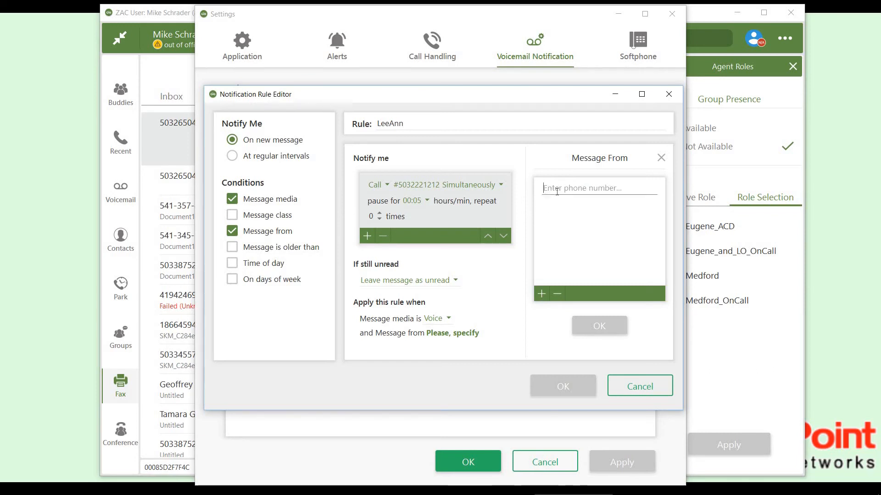
pyautogui.write('200')
pyautogui.click(581, 235)
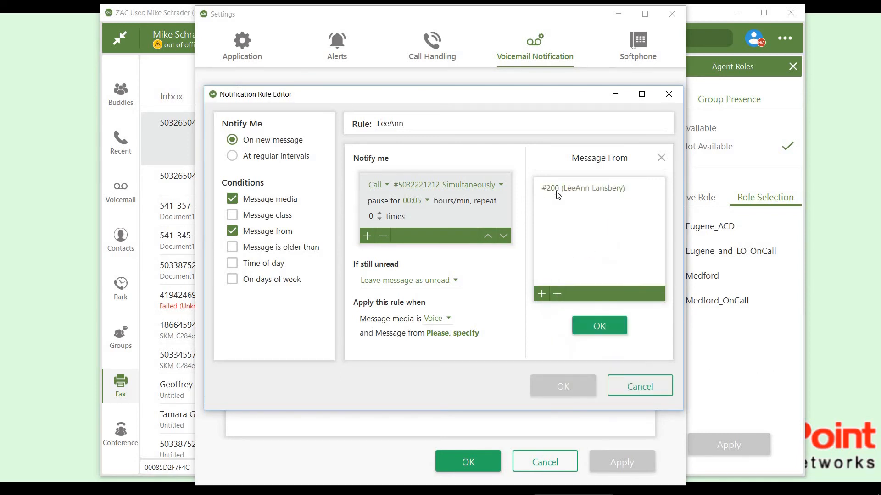
pyautogui.click(604, 322)
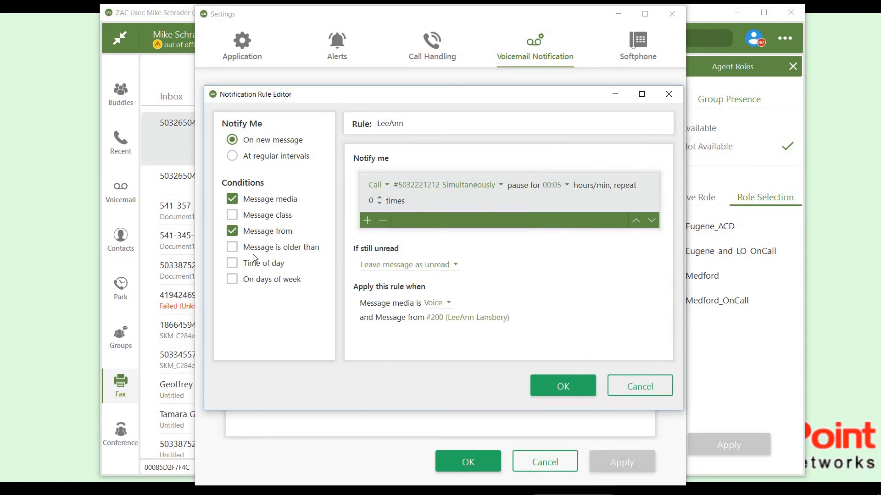
# Add a Time of day condition to the notification rule from 8:00 AM to 5:00 PM.
pyautogui.click(234, 265)
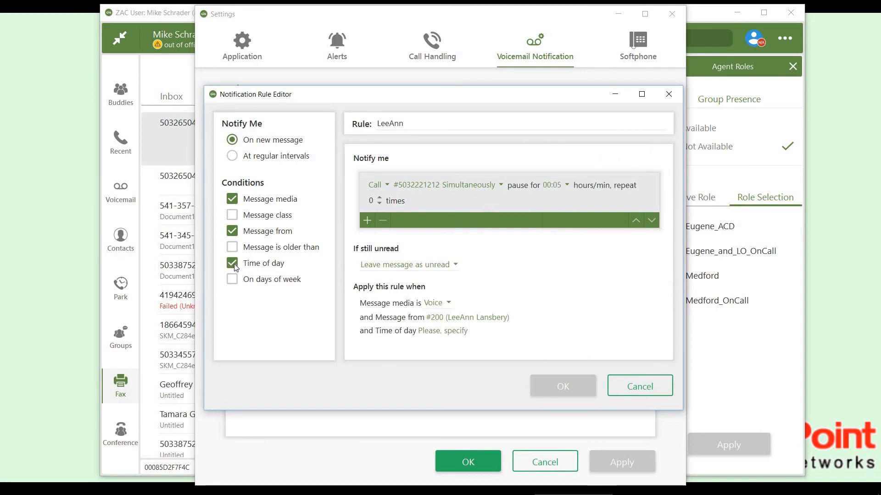
pyautogui.click(454, 331)
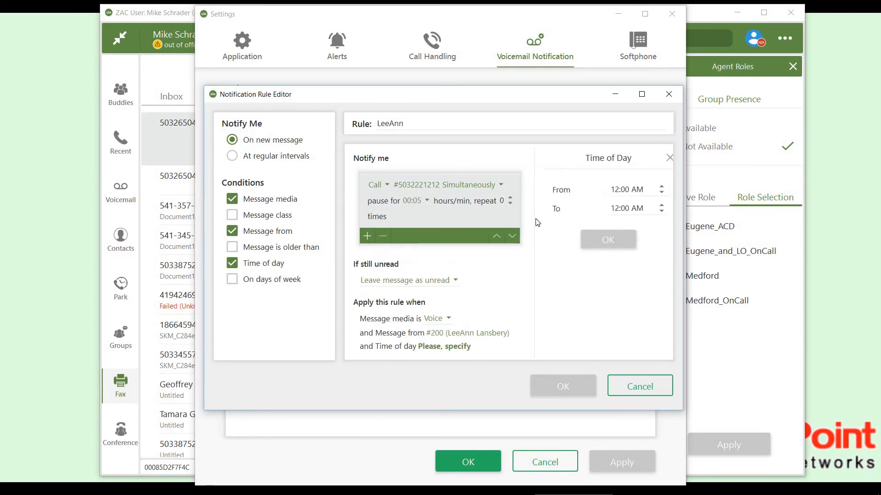
pyautogui.click(654, 189)
pyautogui.click(654, 189)
pyautogui.click(655, 189)
pyautogui.click(654, 189)
pyautogui.click(654, 188)
pyautogui.click(654, 189)
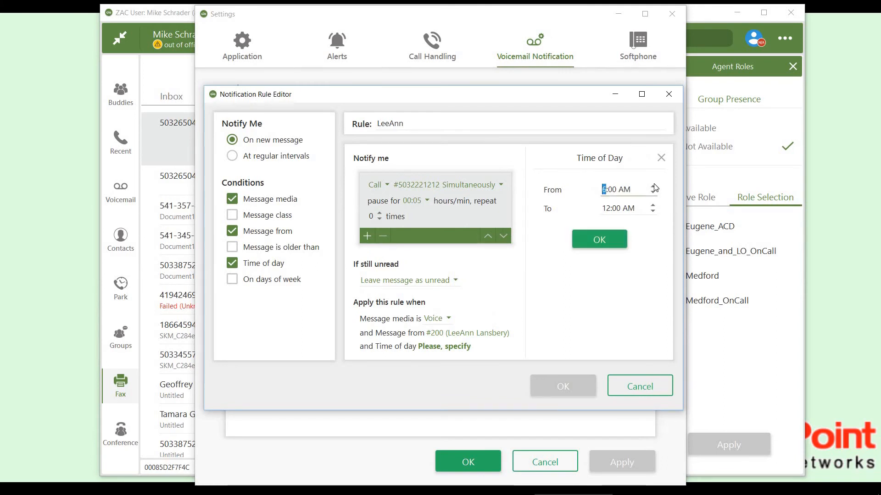
pyautogui.click(654, 188)
pyautogui.click(654, 207)
pyautogui.click(654, 207)
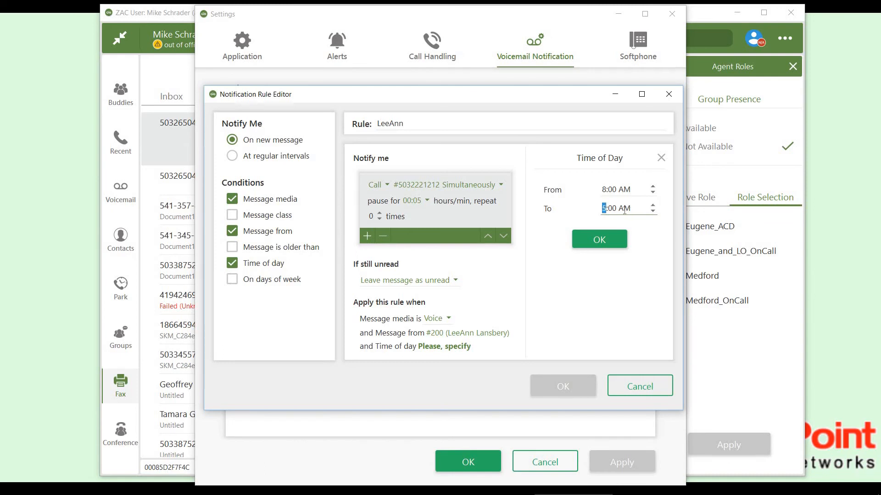
pyautogui.click(624, 210)
pyautogui.click(654, 207)
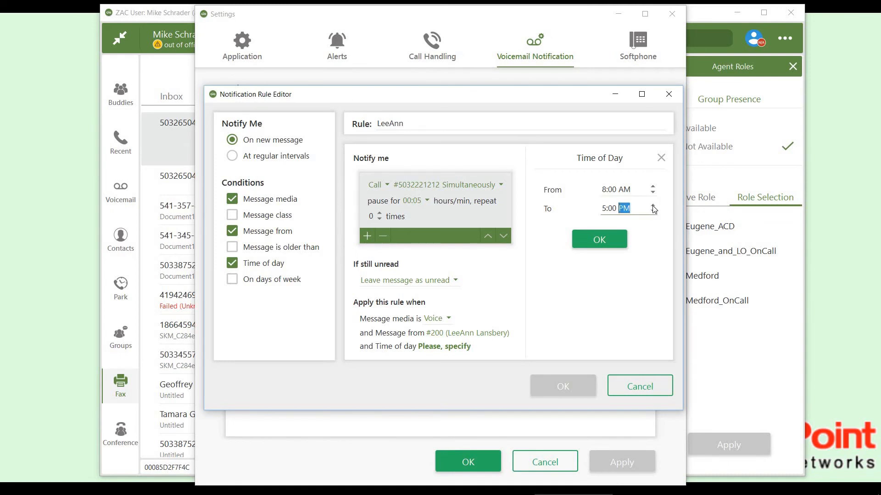
pyautogui.click(601, 238)
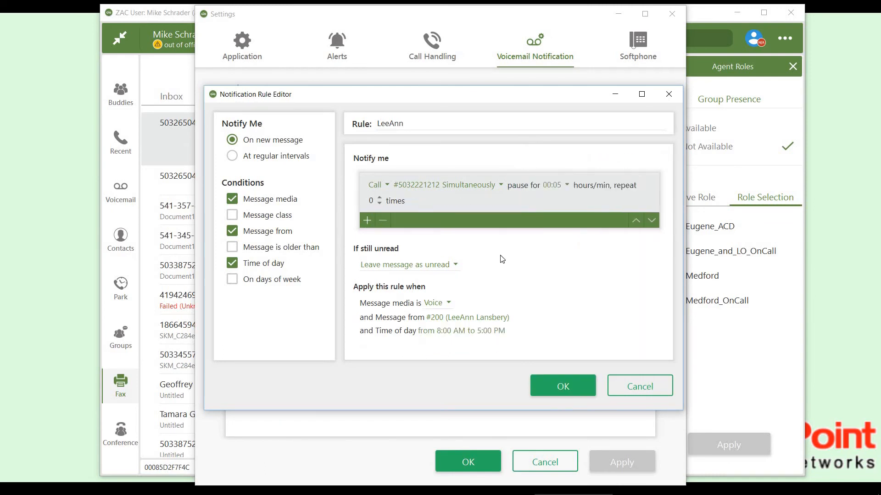
# Add an On days of week condition for Monday through Friday and save the notification rule.
pyautogui.click(232, 280)
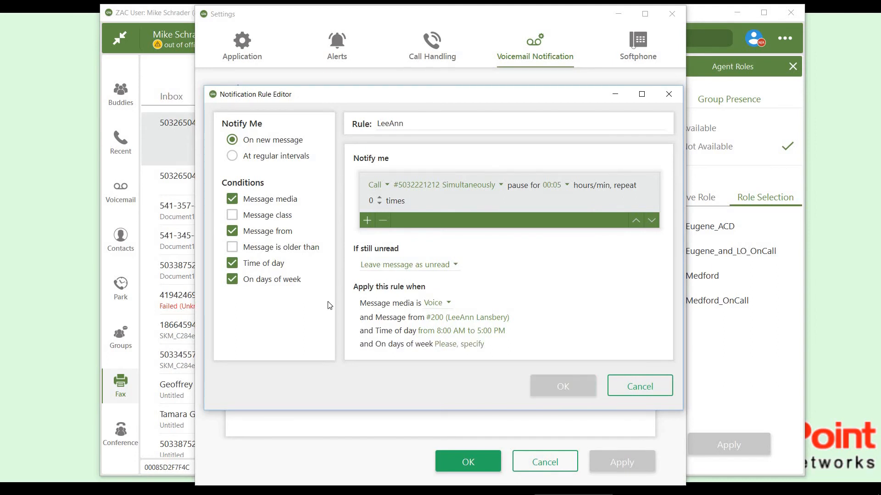
pyautogui.click(471, 346)
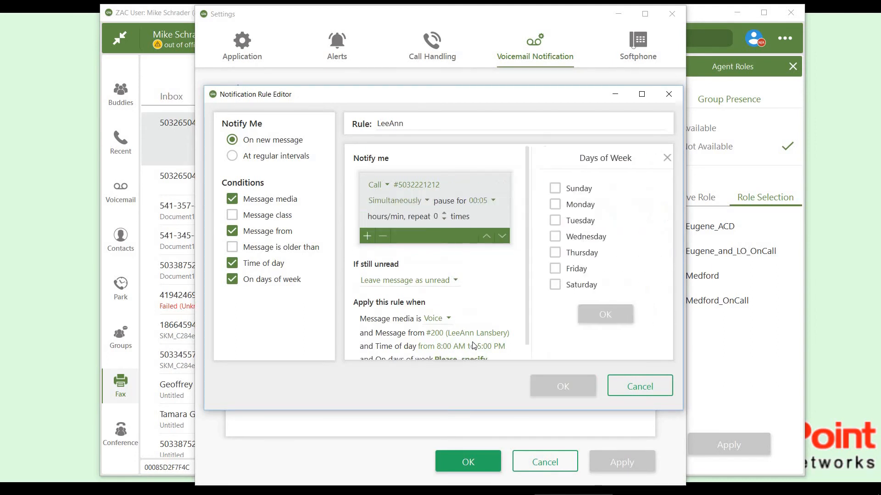
pyautogui.click(553, 221)
pyautogui.click(551, 237)
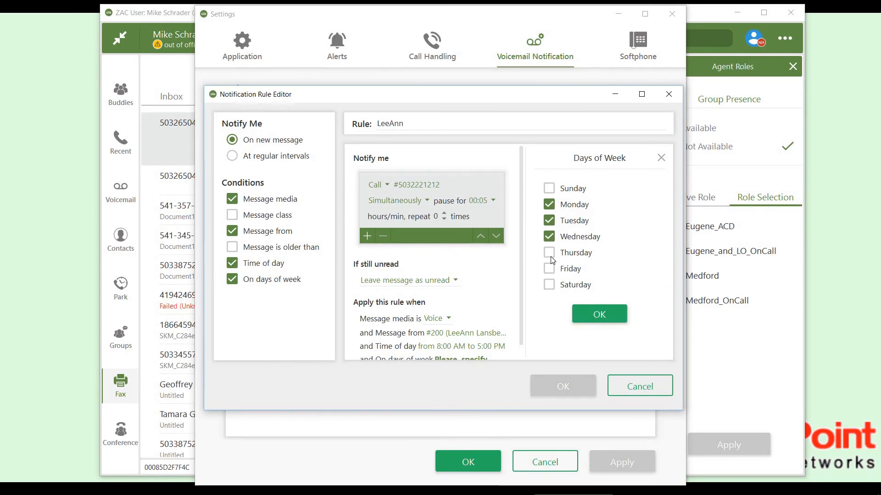
pyautogui.click(551, 254)
pyautogui.click(561, 275)
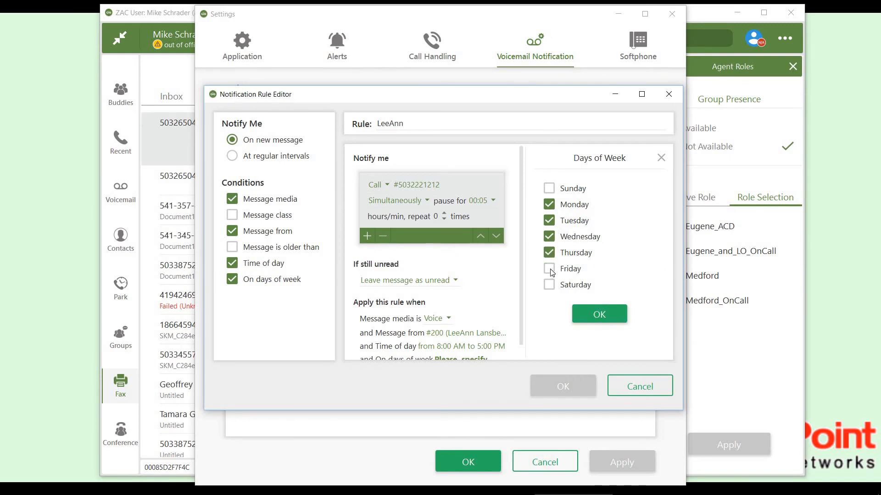
pyautogui.click(602, 315)
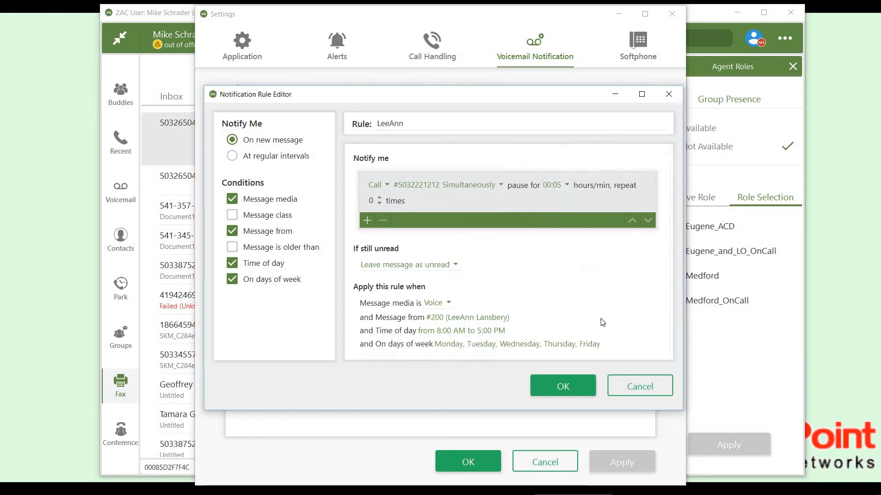
pyautogui.click(572, 382)
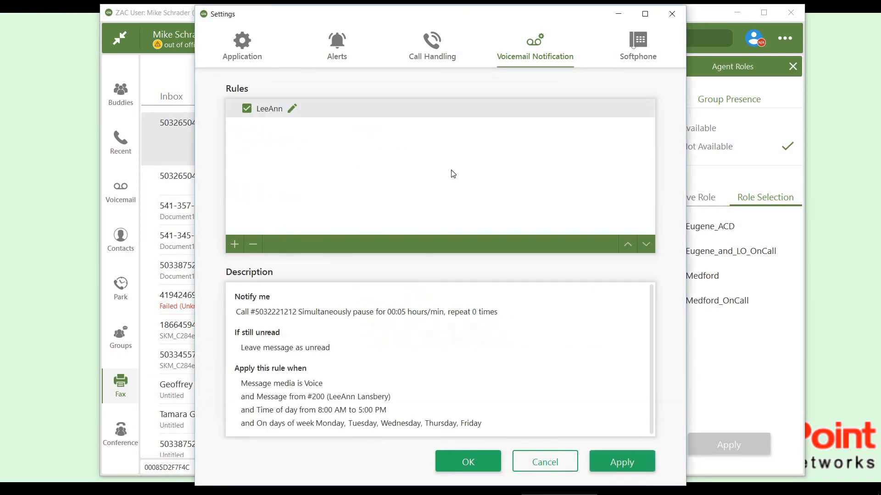